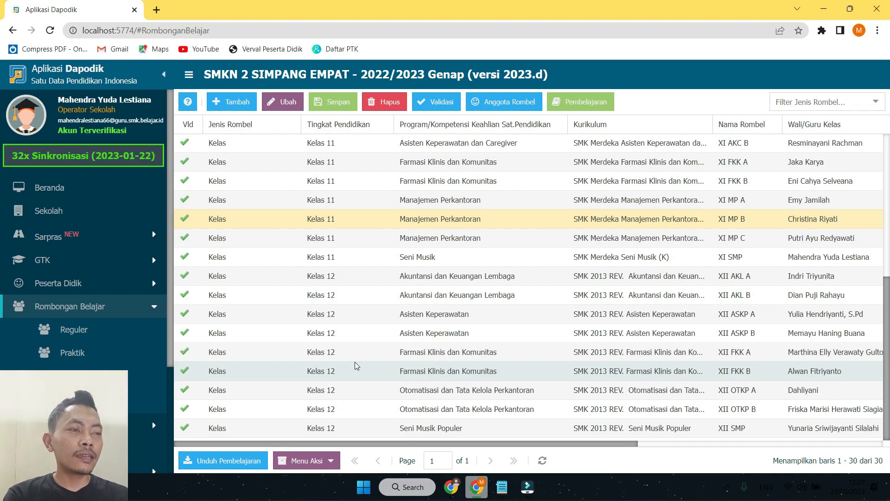
# - Review the Kompetensi Keahlian (C3) subjects in the lesson list of class XII OTKP A
pyautogui.click(580, 379)
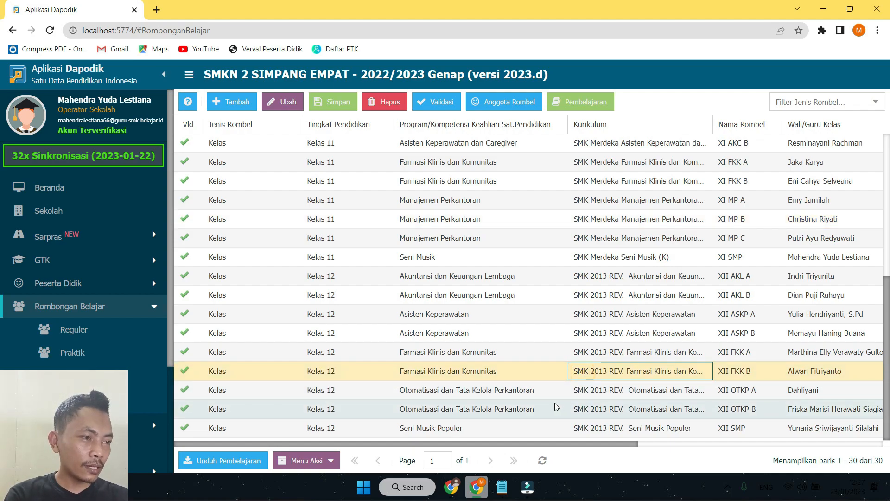
pyautogui.click(446, 395)
pyautogui.click(599, 107)
pyautogui.scroll(-5, 88, 296)
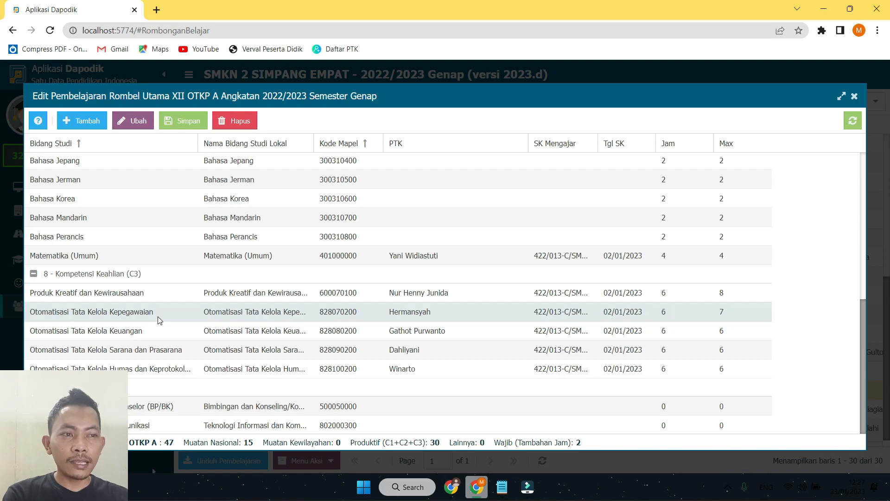
pyautogui.click(247, 314)
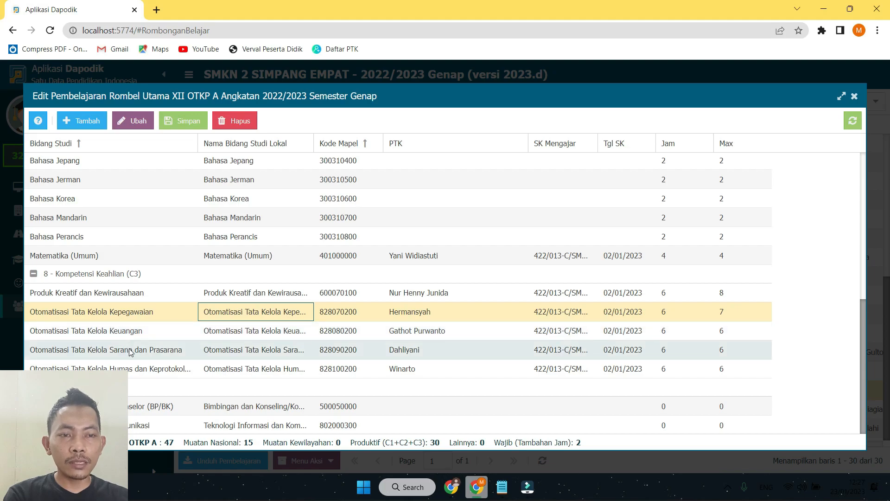
pyautogui.click(129, 373)
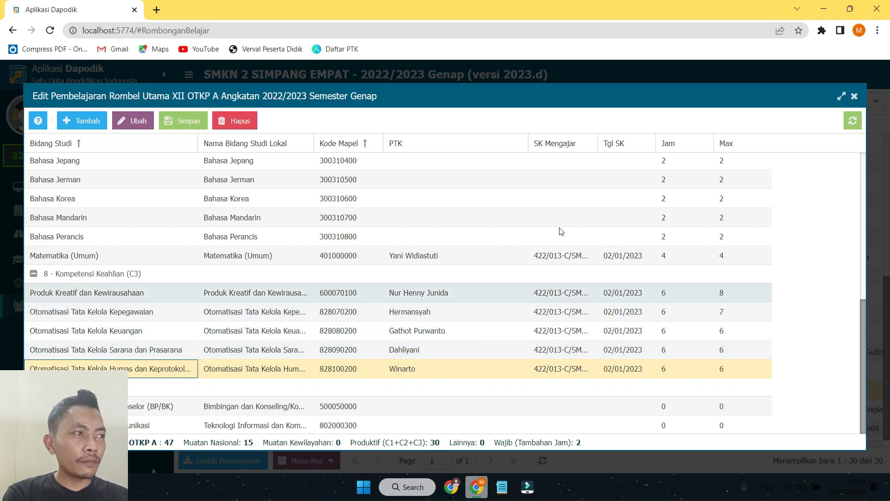
pyautogui.click(855, 98)
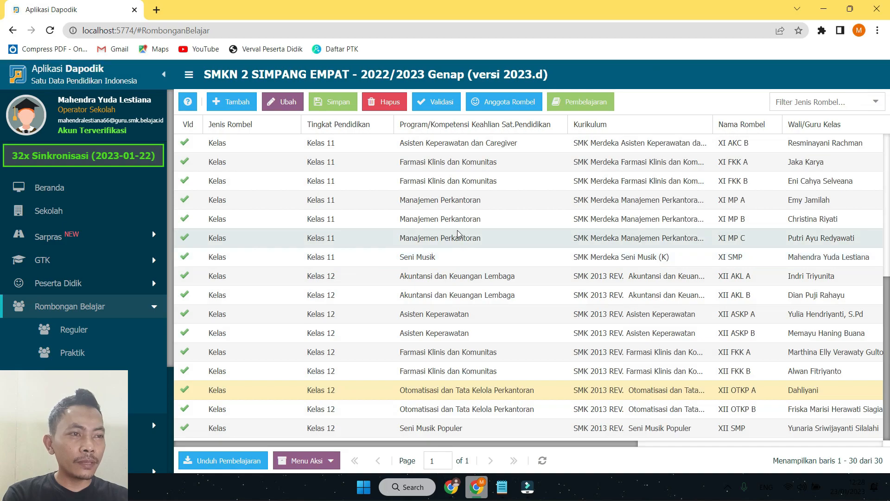
# - Open the lesson list of class XI MP B at the Kelompok Kejuruan subjects
pyautogui.click(459, 219)
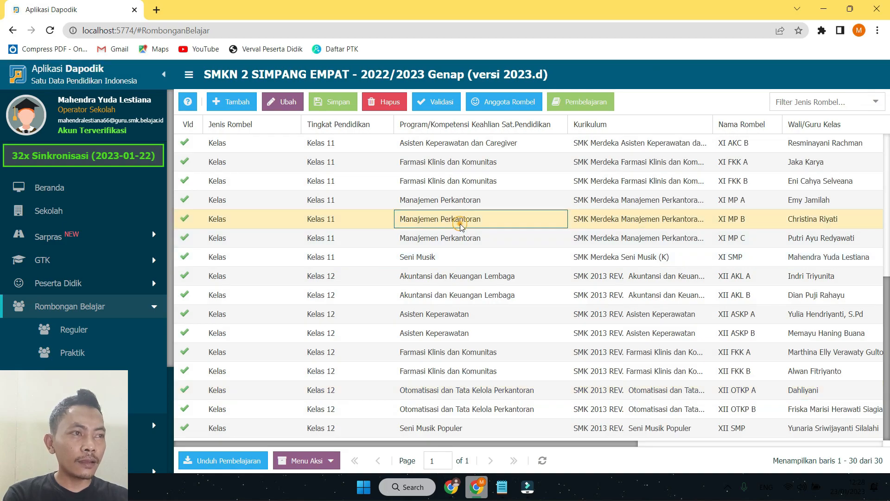
pyautogui.click(575, 101)
pyautogui.scroll(-3, 185, 345)
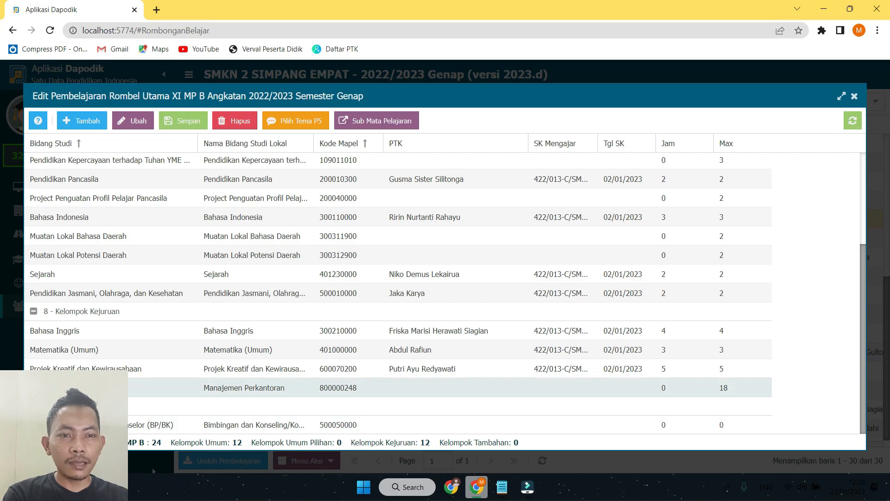
# - Examine the Manajemen Perkantoran, Bahasa Inggris and Matematika (Umum) entries in the Kelompok Kejuruan group
pyautogui.click(105, 388)
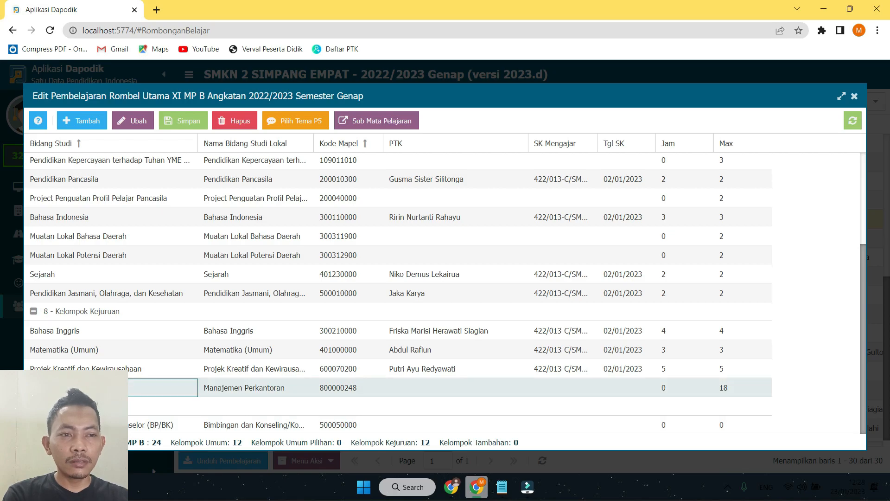
pyautogui.click(288, 388)
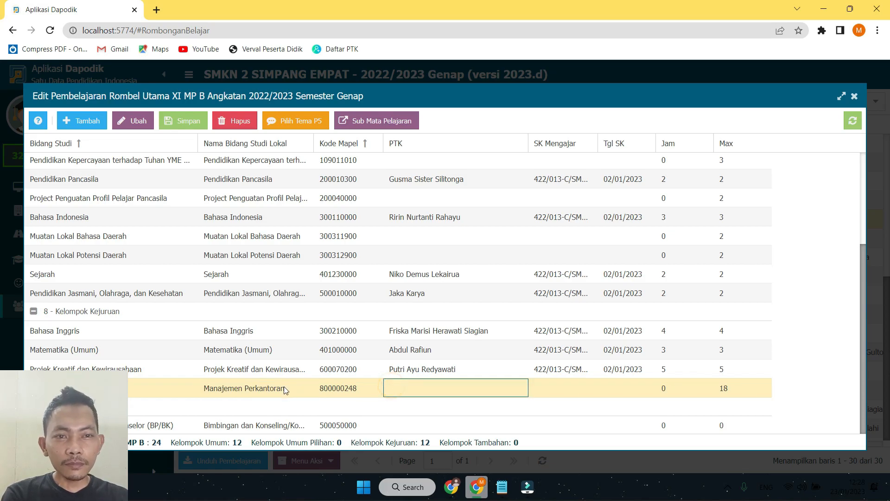
pyautogui.click(82, 334)
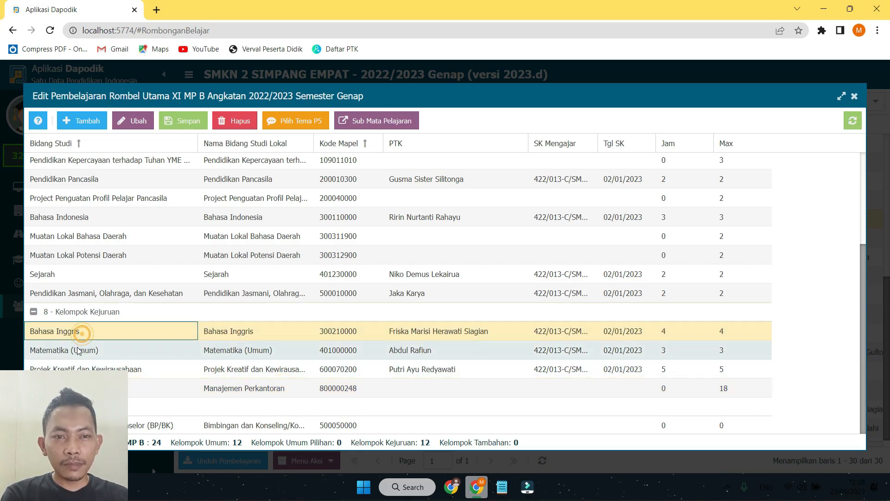
pyautogui.click(77, 350)
pyautogui.click(74, 336)
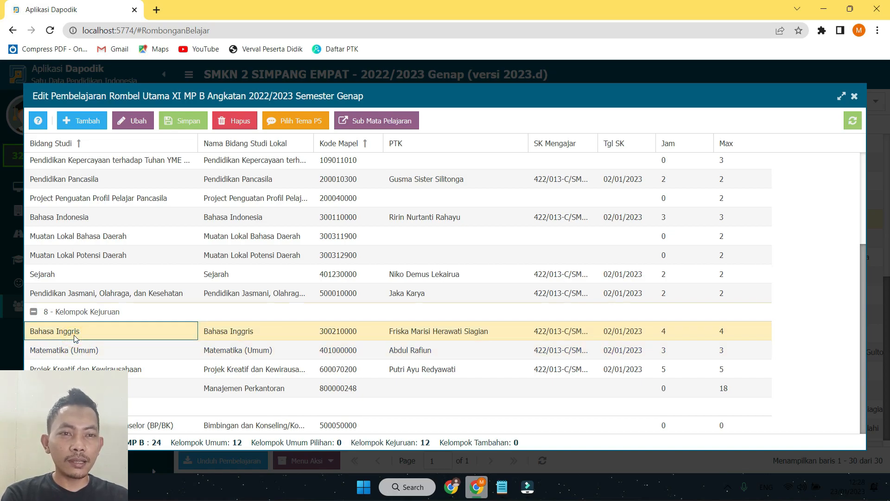
pyautogui.click(77, 349)
pyautogui.click(75, 331)
pyautogui.click(84, 343)
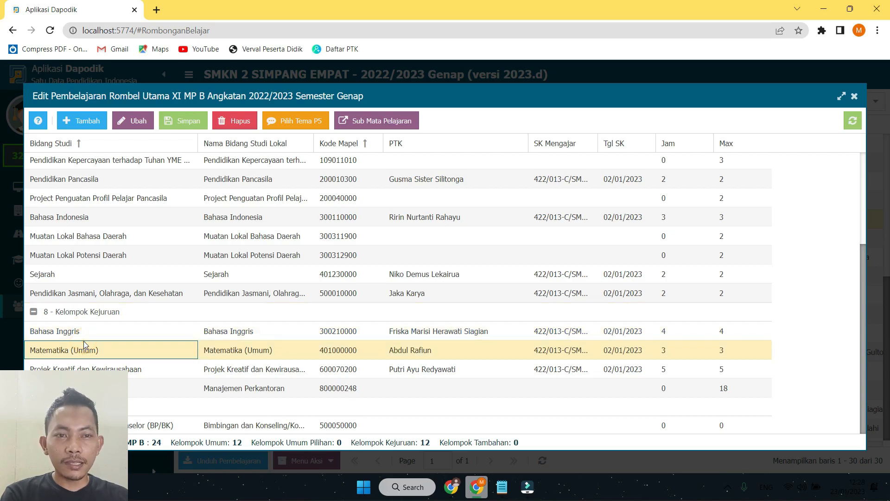
# - Assign the teacher by name as PTK for the Manajemen Perkantoran subject
pyautogui.click(424, 388)
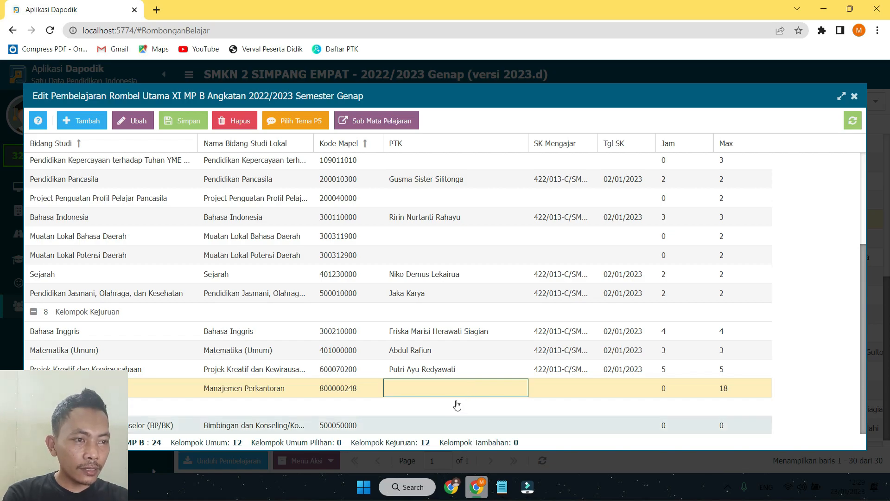
pyautogui.click(436, 383)
pyautogui.write('hermansyah')
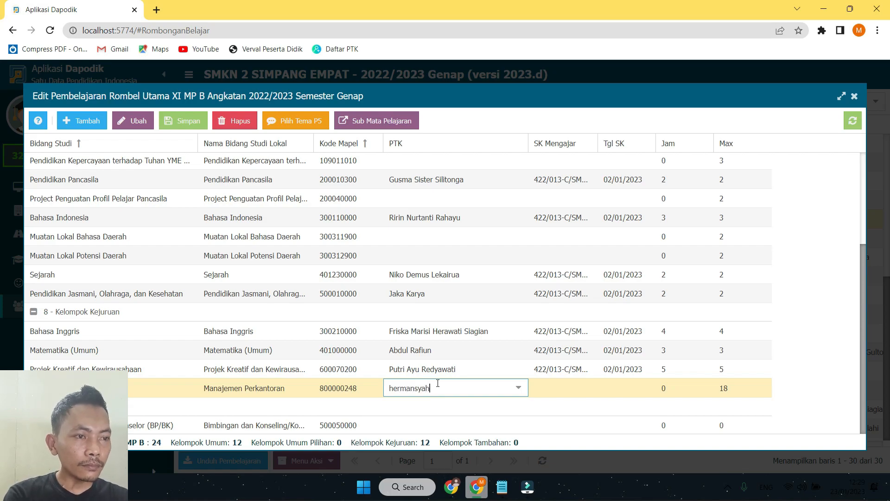
pyautogui.click(441, 338)
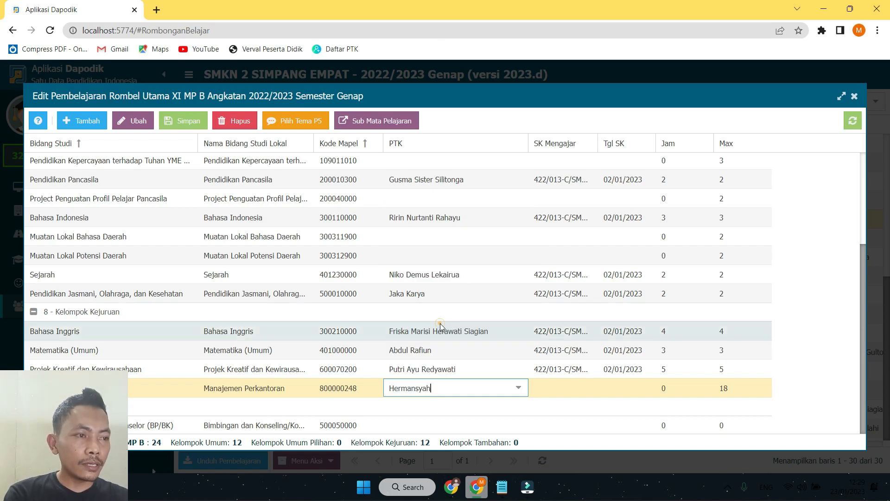
# - Fill in the SK Mengajar of Manajemen Perkantoran with the decree number copied from the Projek Kreatif dan Kewirausahaan row
pyautogui.click(554, 383)
pyautogui.hotkey('ctrl', 'v')
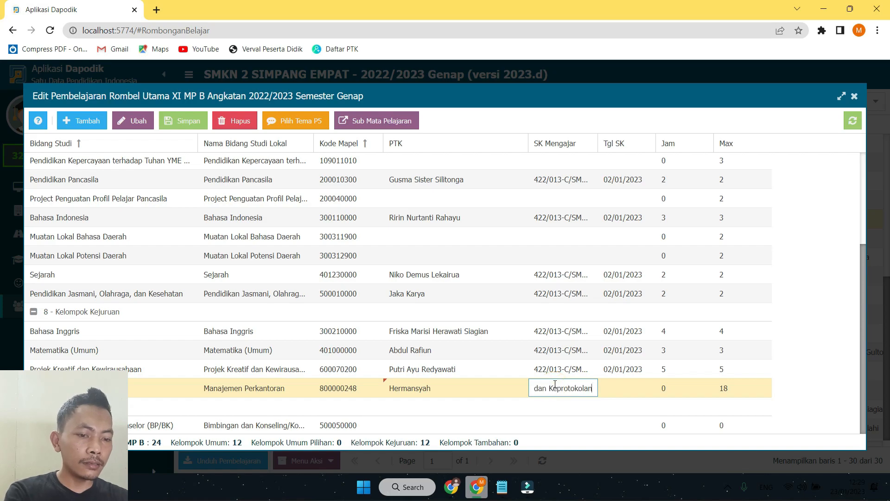
pyautogui.hotkey('ctrl', 'a')
pyautogui.press('BackSpace')
pyautogui.click(556, 373)
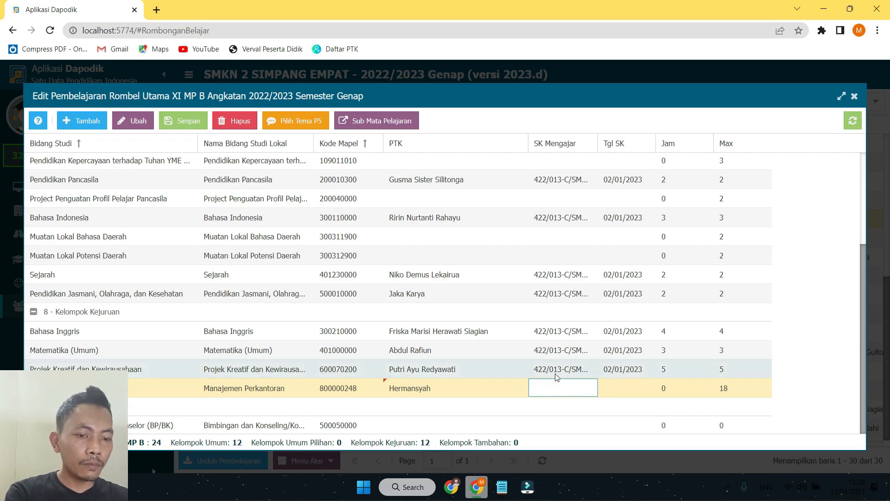
pyautogui.hotkey('ctrl', 'a')
pyautogui.hotkey('ctrl', 'c')
pyautogui.click(562, 389)
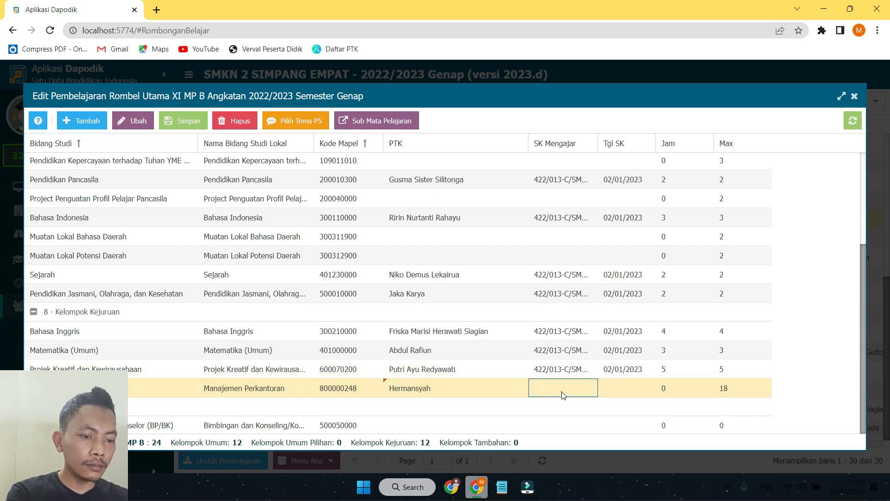
pyautogui.hotkey('ctrl', 'v')
# - Set the Tgl SK of Manajemen Perkantoran to 02/01/2023 and its Jam to 4, and save the lesson list
pyautogui.click(618, 393)
pyautogui.write('2')
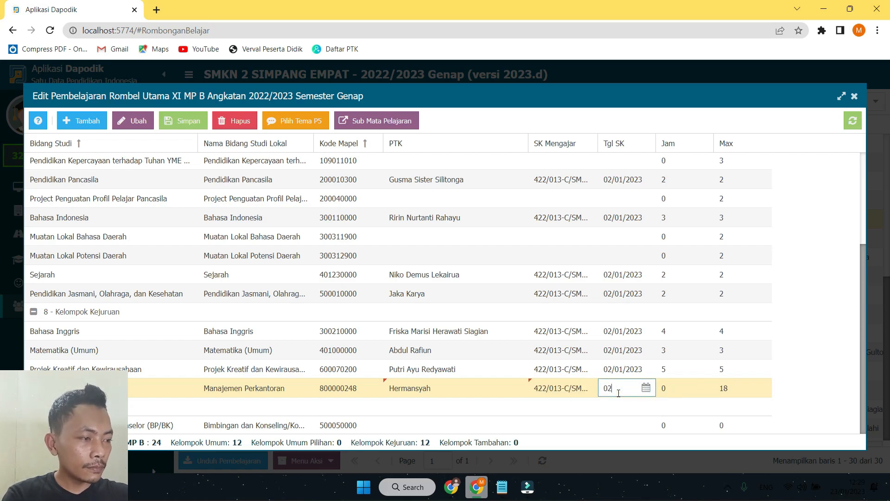
pyautogui.write('/01/2023')
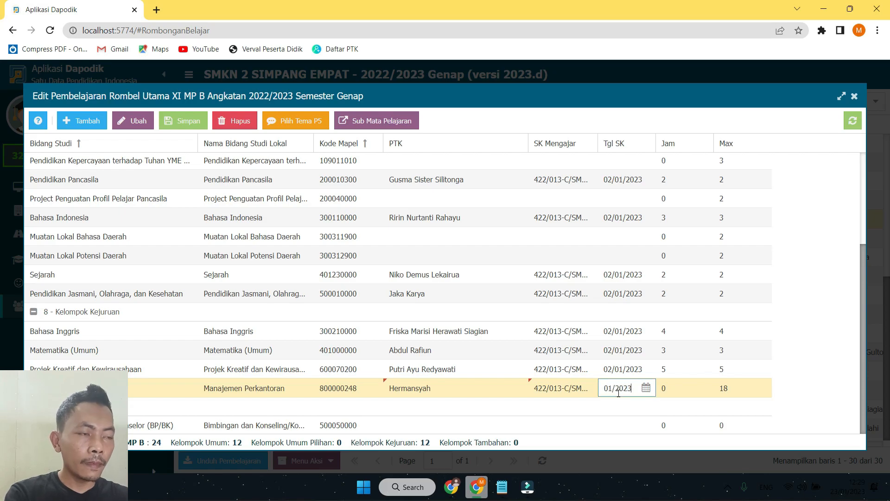
pyautogui.press('Tab')
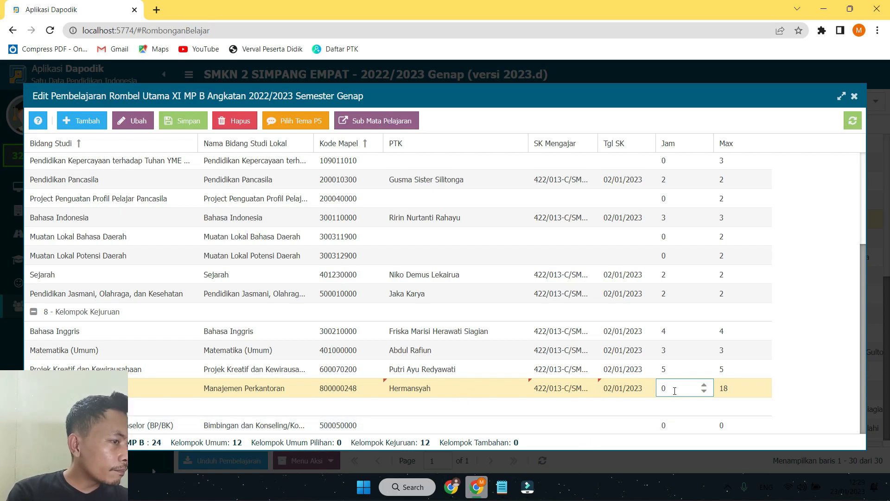
pyautogui.click(484, 392)
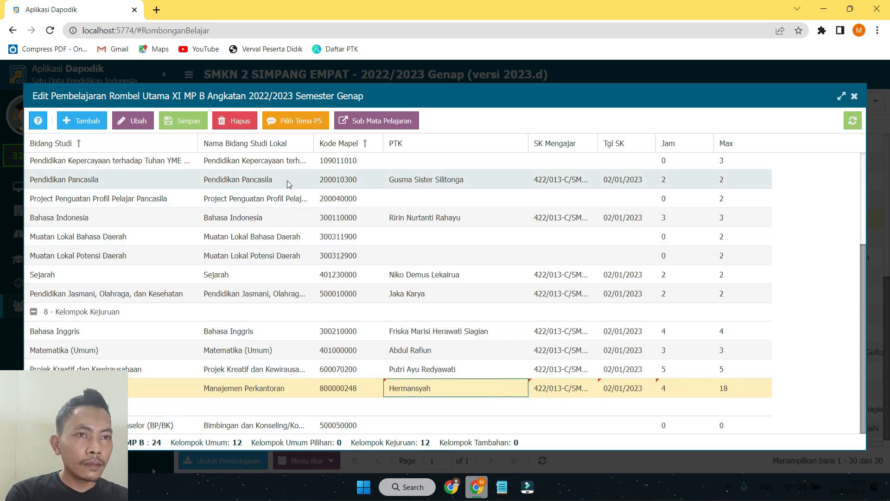
pyautogui.click(190, 120)
# - Compare the Manajemen Perkantoran entry with the four Tata Kelola subjects for Kelas XI MP listed in the Notepad file
pyautogui.click(441, 395)
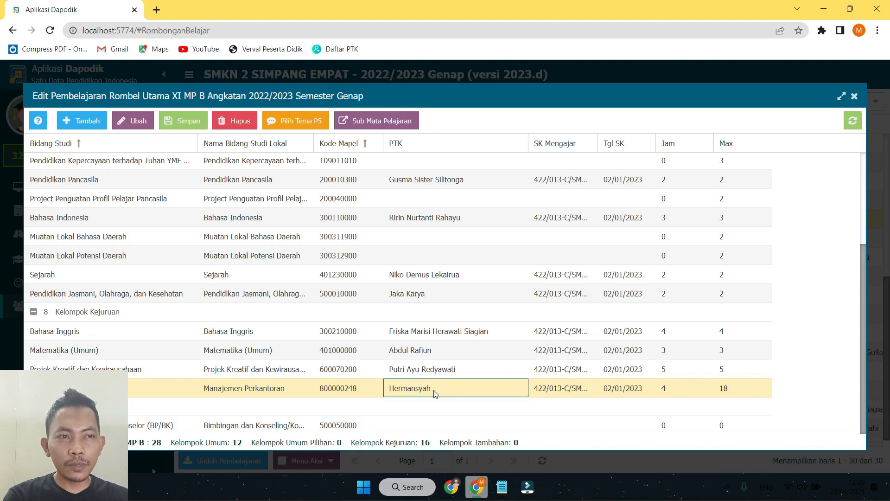
pyautogui.click(303, 391)
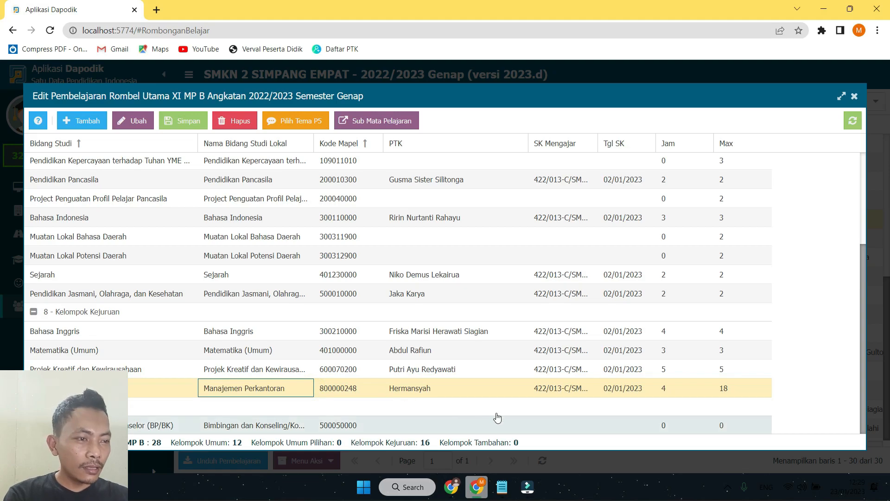
pyautogui.click(503, 486)
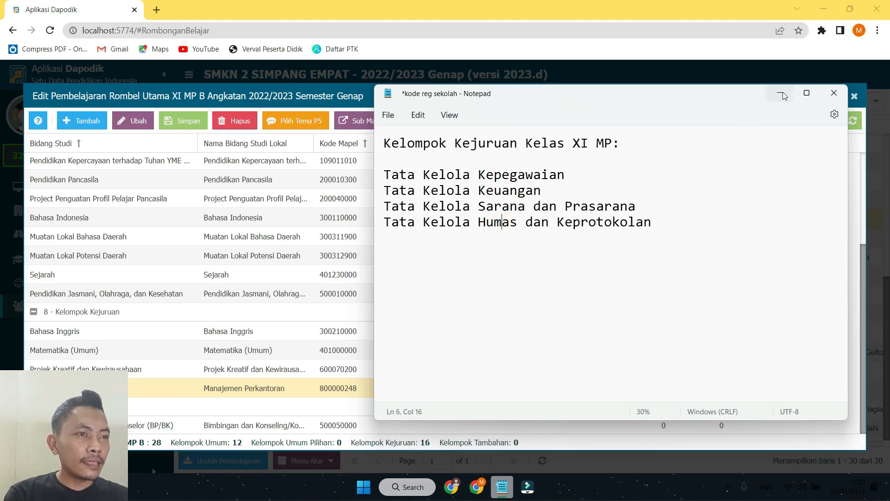
pyautogui.moveTo(387, 176); pyautogui.dragTo(652, 226)
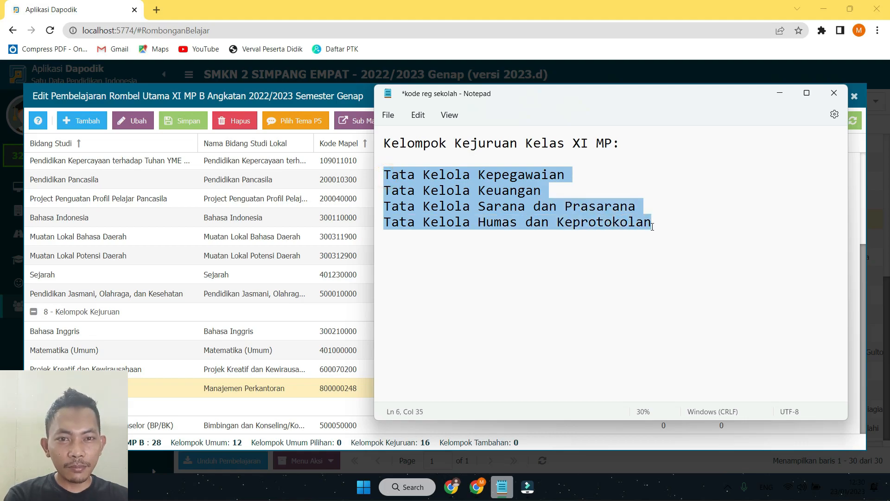
pyautogui.click(782, 94)
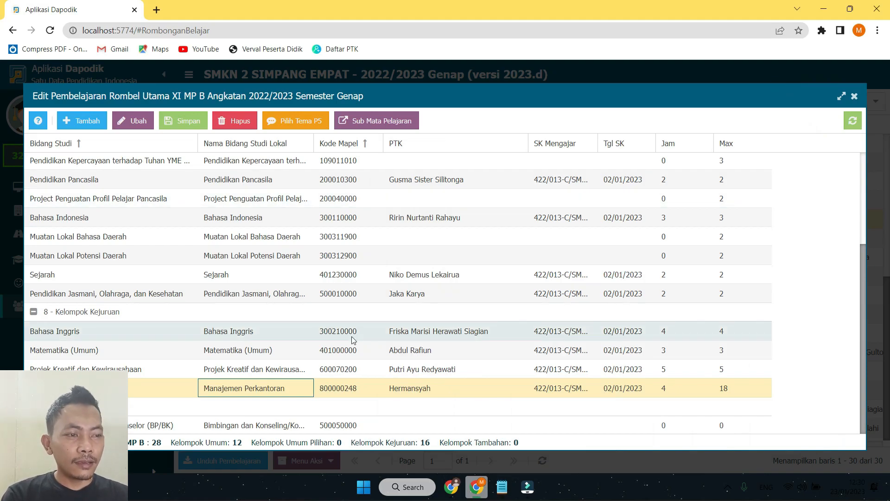
pyautogui.click(502, 486)
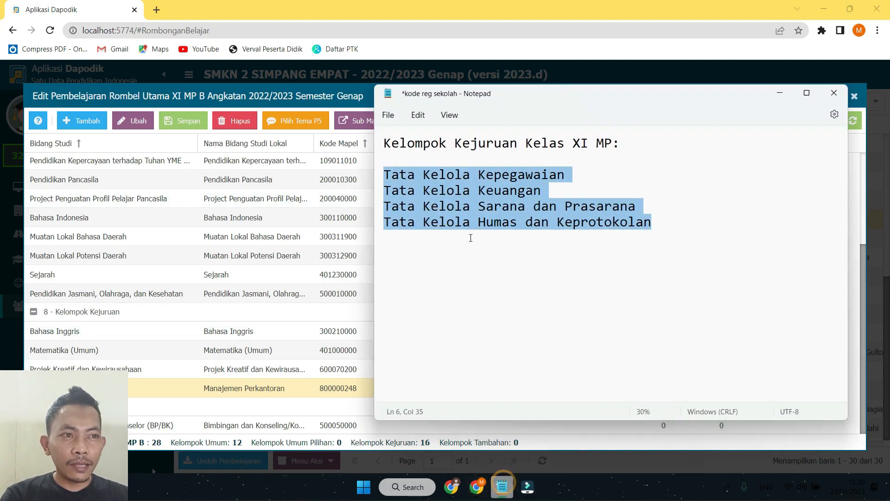
pyautogui.click(386, 171)
pyautogui.moveTo(387, 171); pyautogui.dragTo(692, 223)
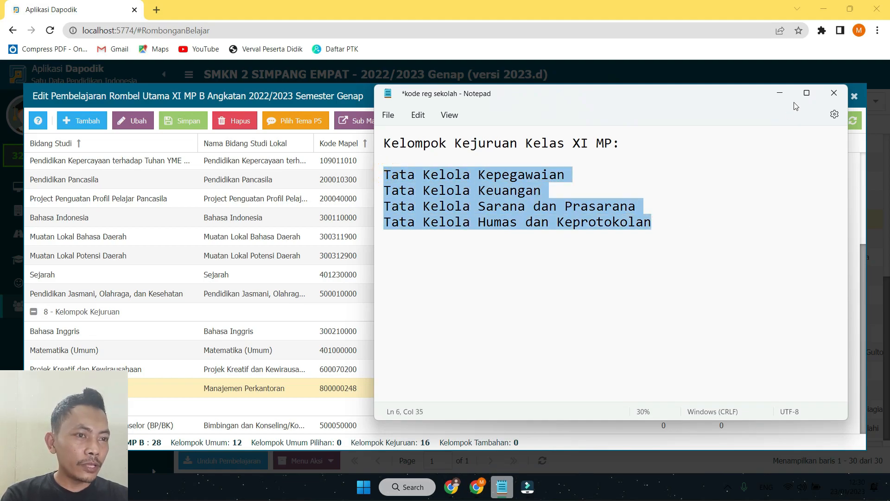
pyautogui.click(779, 92)
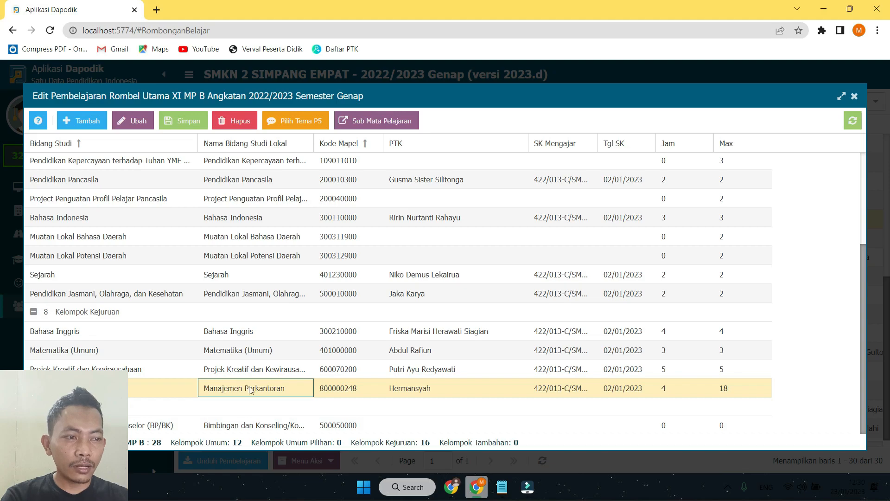
pyautogui.click(501, 486)
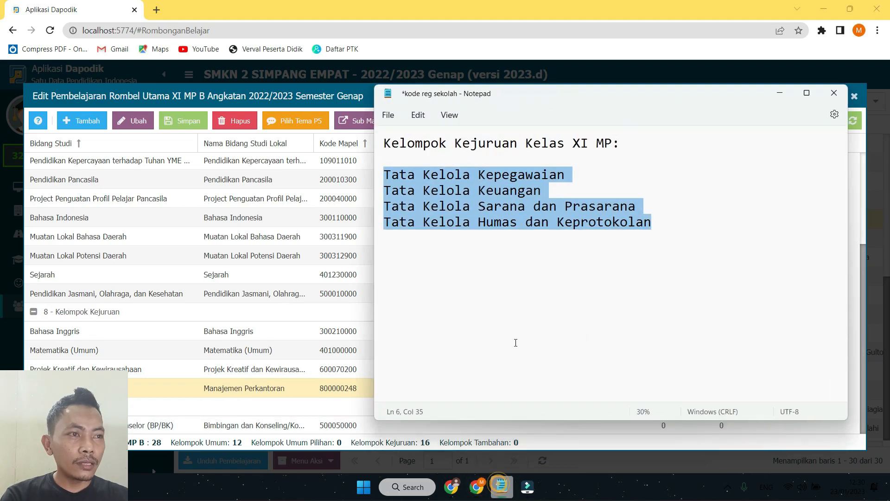
pyautogui.click(485, 190)
pyautogui.moveTo(385, 174); pyautogui.dragTo(685, 225)
pyautogui.hotkey('alt', 'Tab')
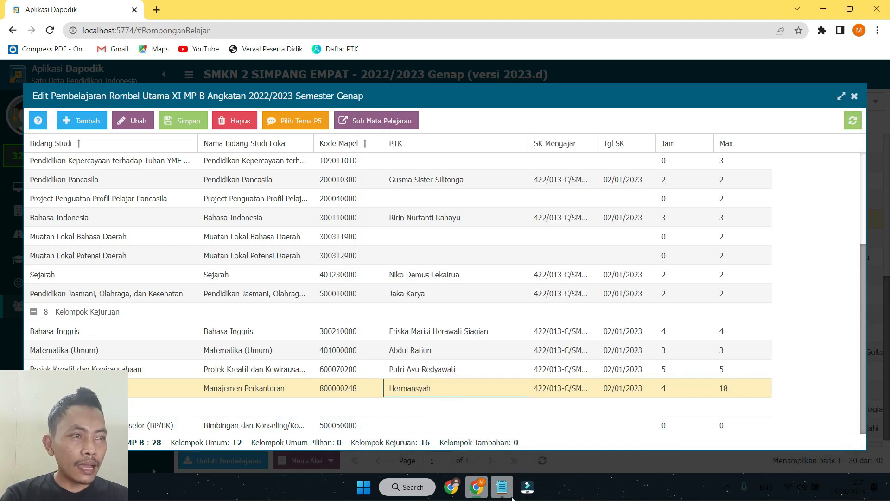
# - In the Notepad list, add "-->" and the assigned teacher's name after Tata Kelola Kepegawaian
pyautogui.click(501, 487)
pyautogui.click(598, 195)
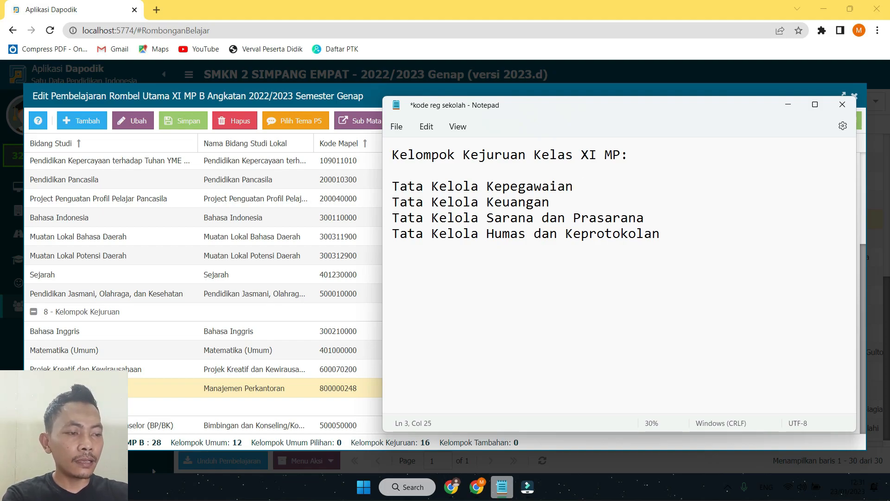
pyautogui.write('-->Hermansy')
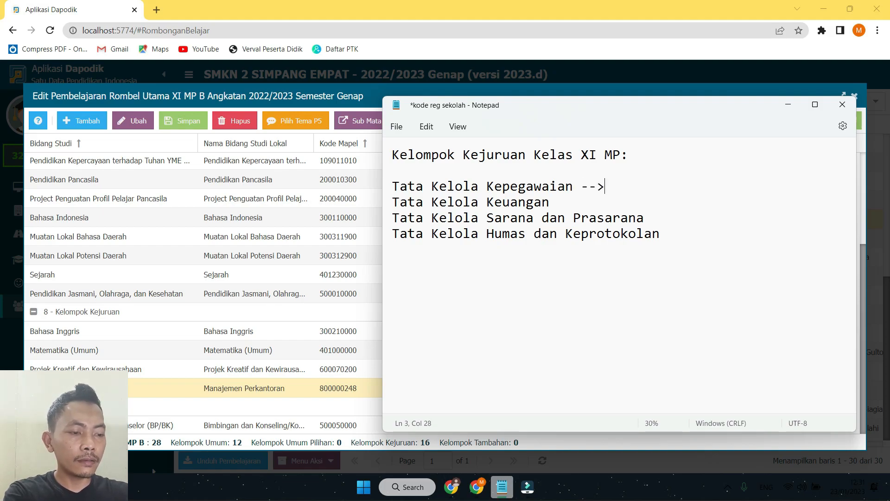
pyautogui.write('ah')
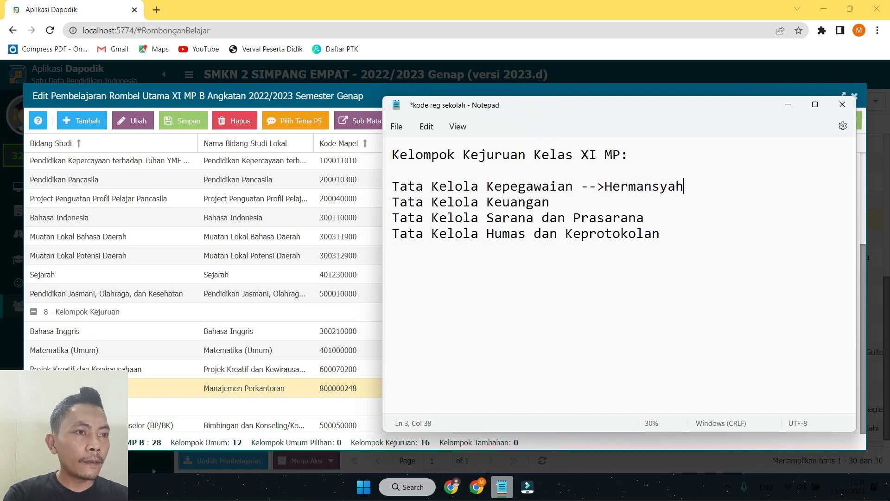
# - Compare the Manajemen Perkantoran row and its teacher with the Tata Kelola Kepegawaian line and the other subjects in the Notepad list
pyautogui.click(275, 332)
pyautogui.click(228, 395)
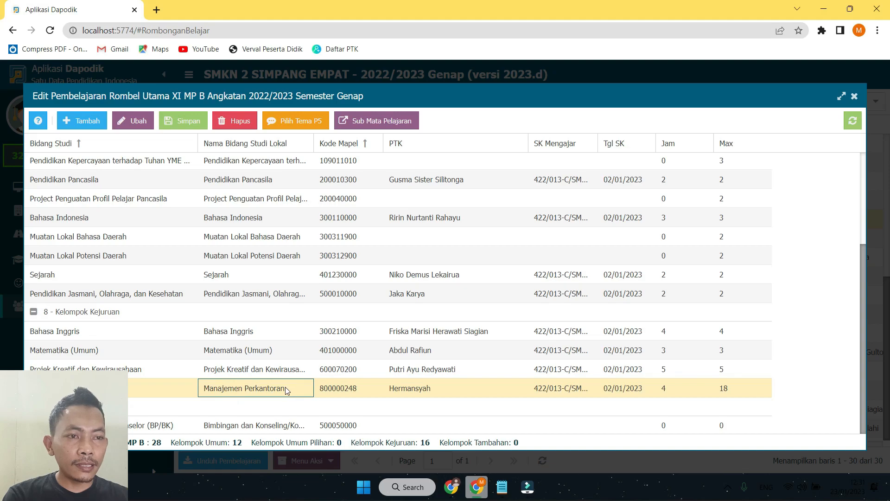
pyautogui.click(502, 487)
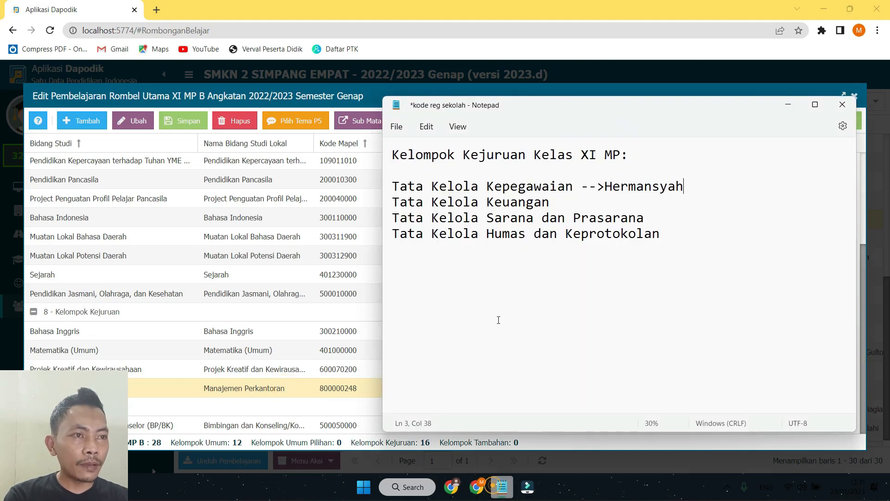
pyautogui.click(393, 186)
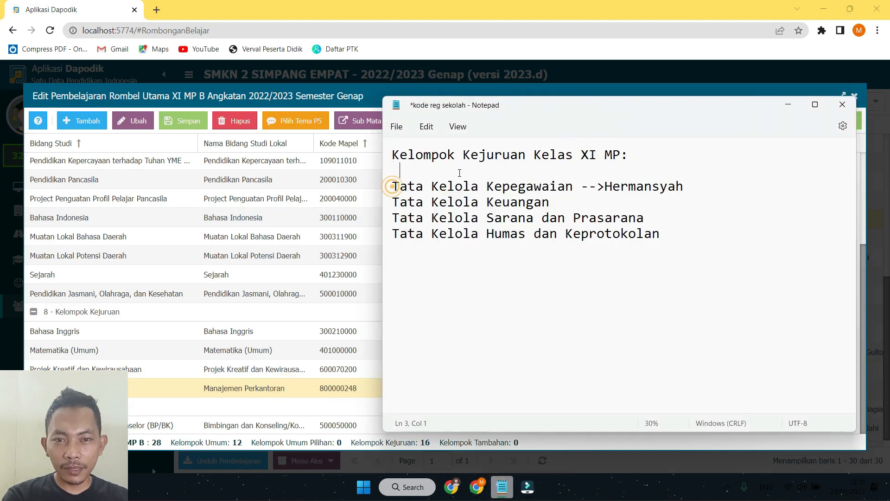
pyautogui.moveTo(392, 185); pyautogui.dragTo(564, 185)
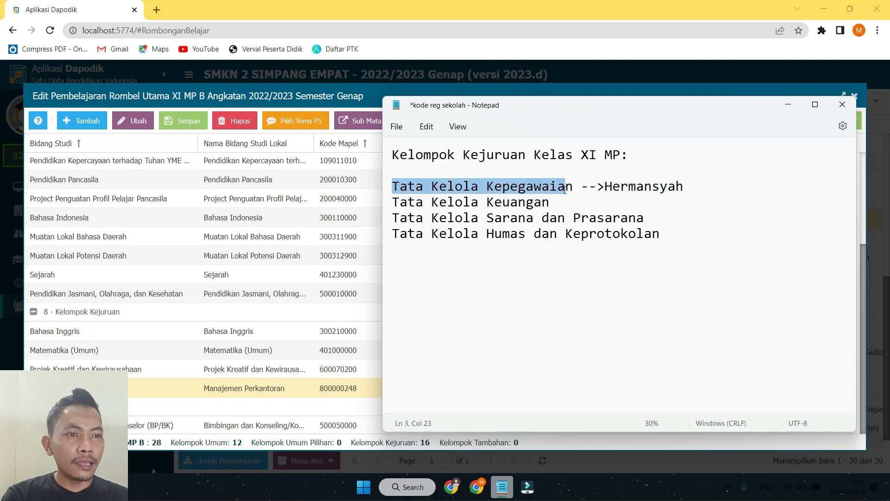
pyautogui.click(277, 389)
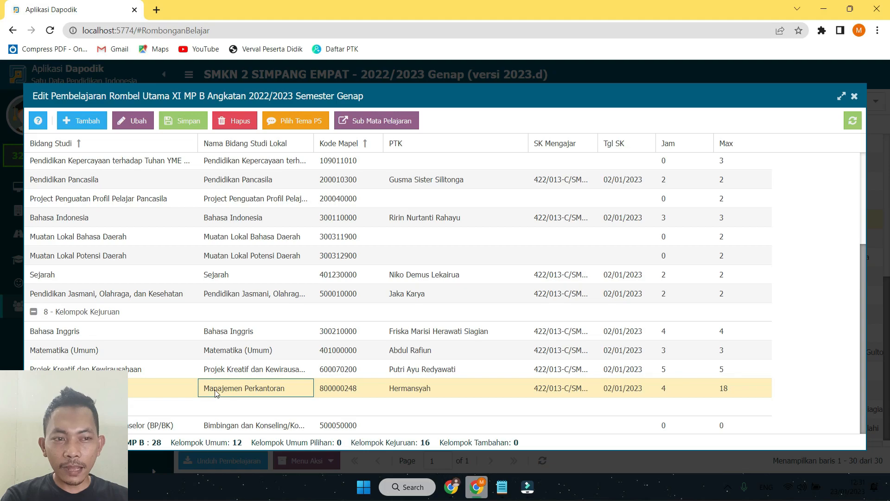
pyautogui.click(503, 487)
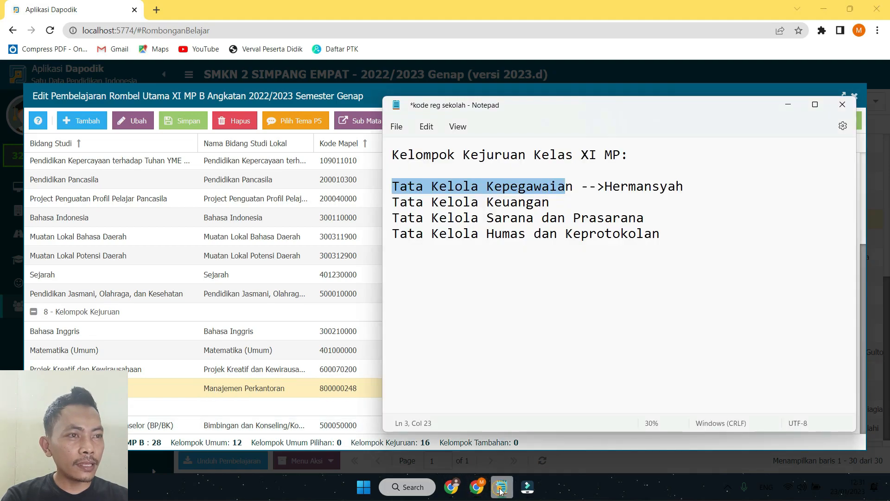
pyautogui.click(406, 190)
pyautogui.moveTo(388, 186); pyautogui.dragTo(556, 239)
pyautogui.click(646, 240)
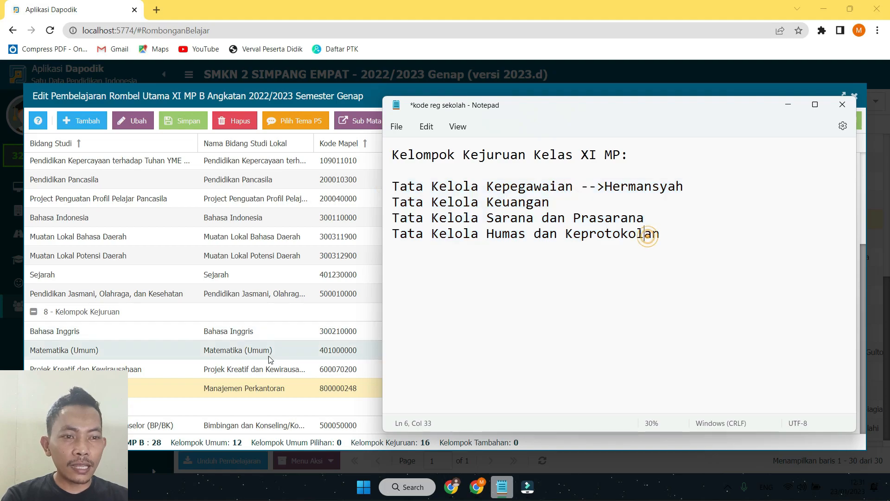
pyautogui.click(249, 388)
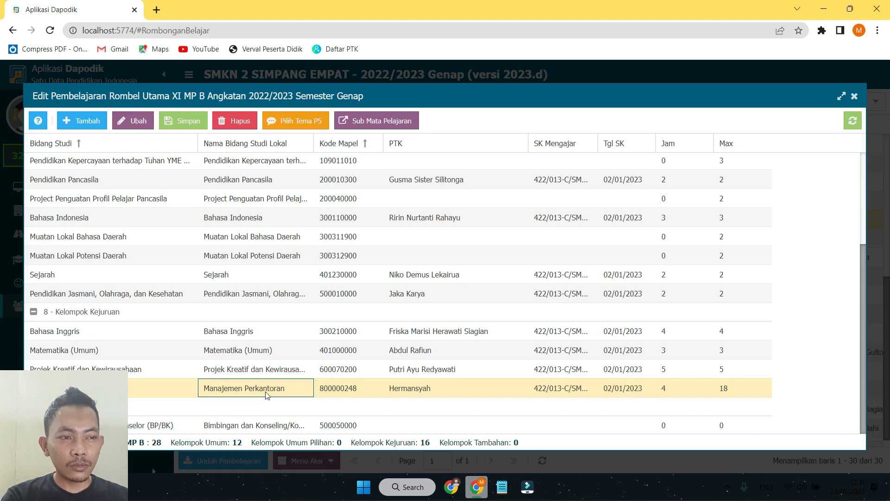
pyautogui.click(406, 395)
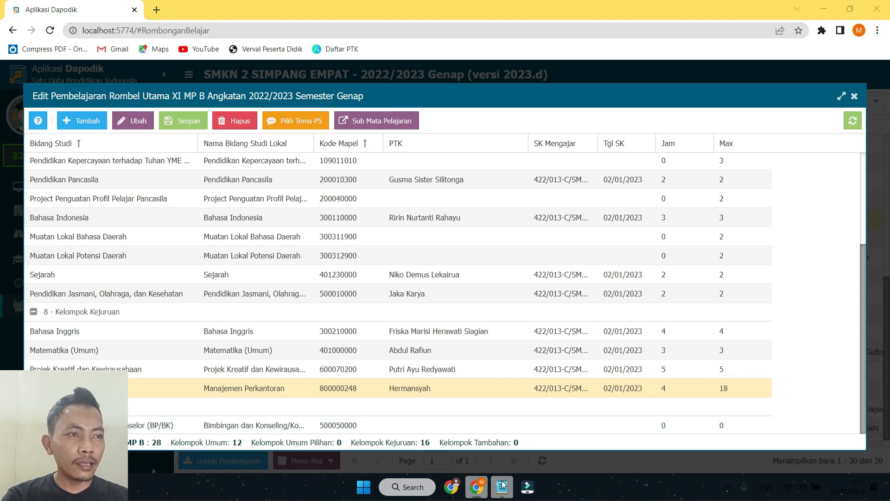
pyautogui.click(502, 485)
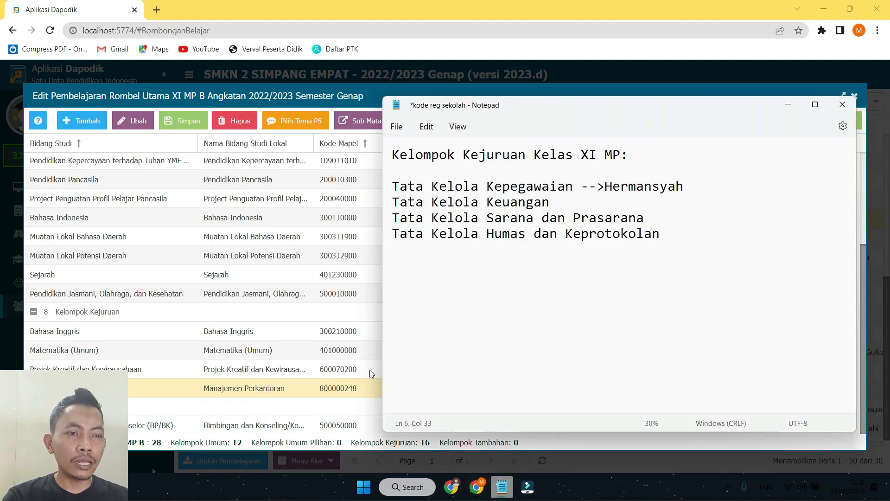
pyautogui.click(249, 388)
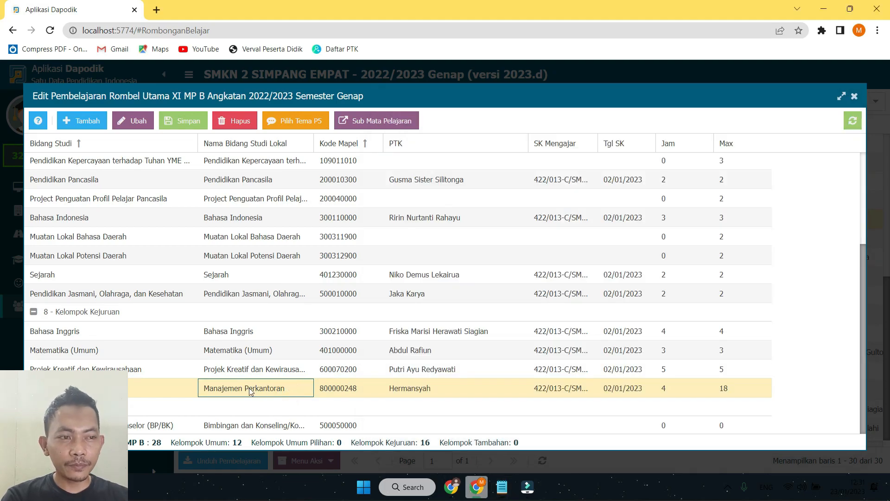
# - Open the sub-subjects of Manajemen Perkantoran and review the Keuangan, Sarana dan Prasarana, and Humas dan Keprotokolan subjects in the Notepad list
pyautogui.click(462, 394)
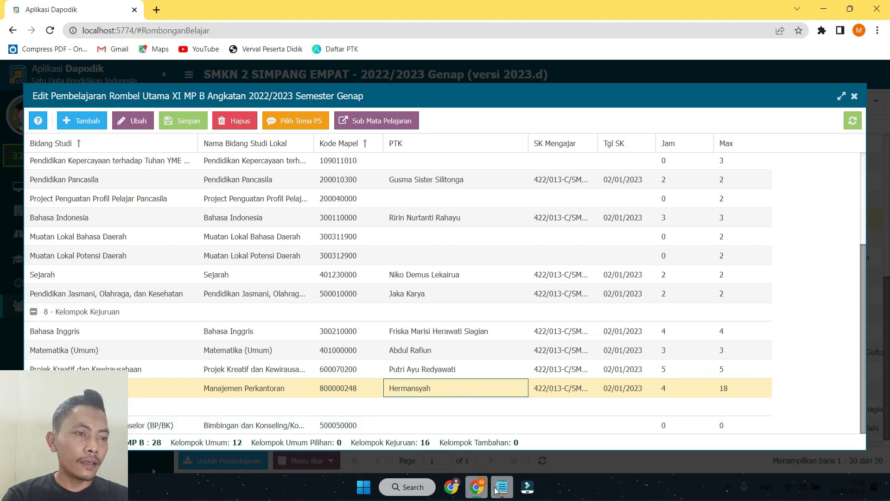
pyautogui.click(463, 388)
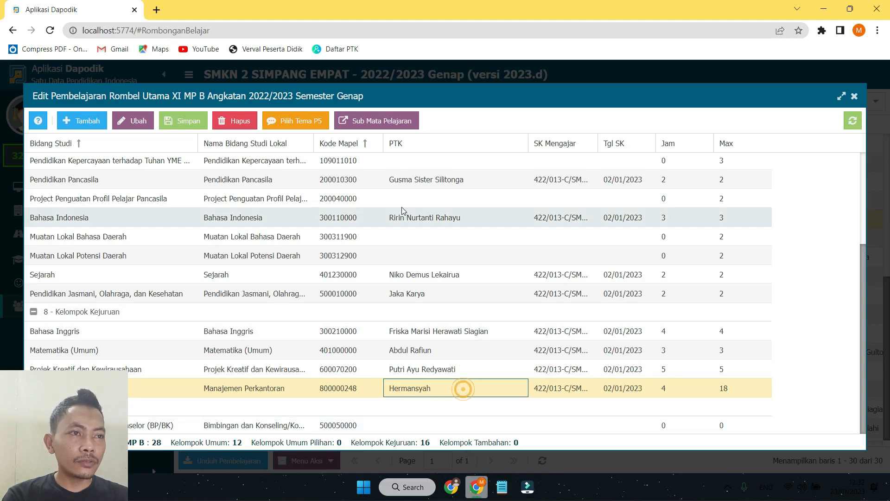
pyautogui.click(382, 123)
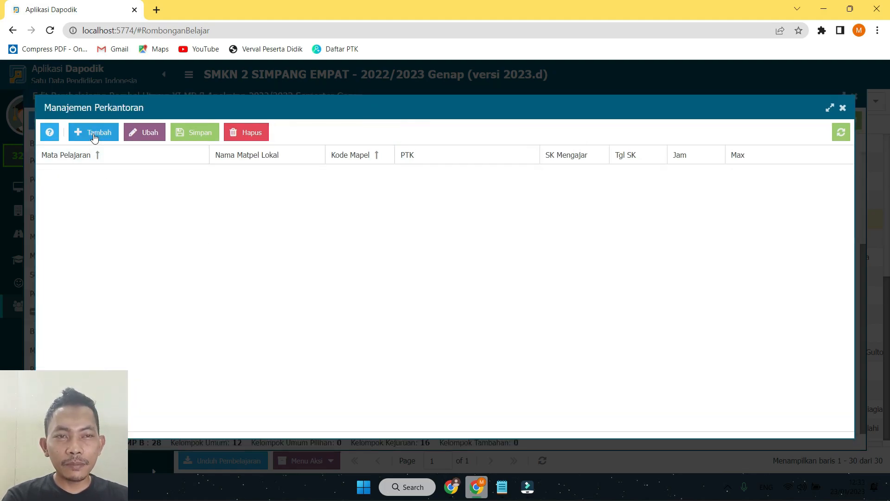
pyautogui.click(502, 487)
pyautogui.click(432, 218)
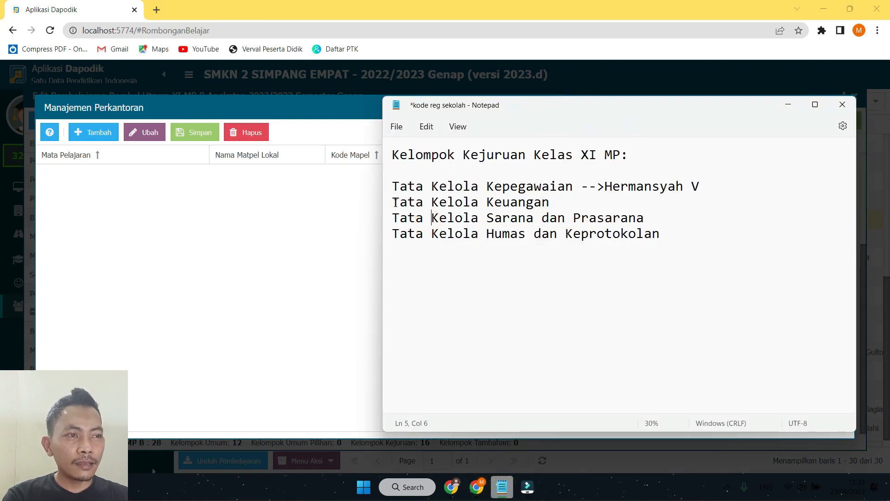
pyautogui.moveTo(393, 202); pyautogui.dragTo(661, 238)
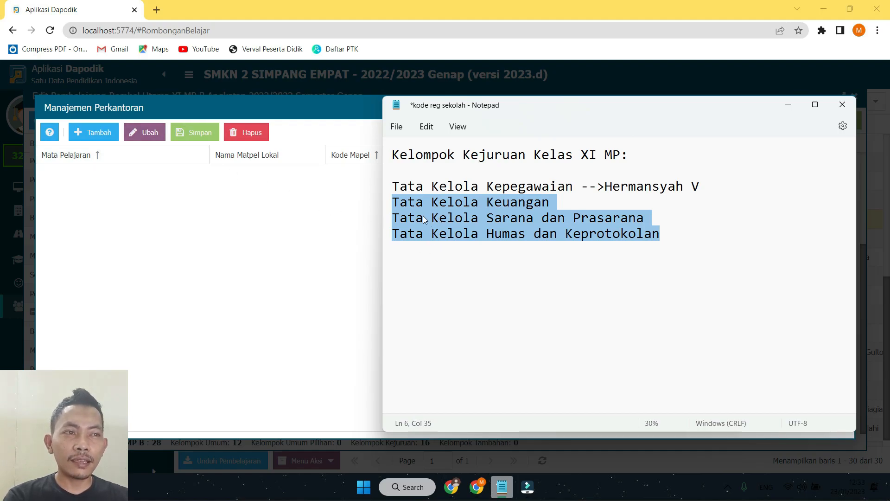
pyautogui.click(315, 213)
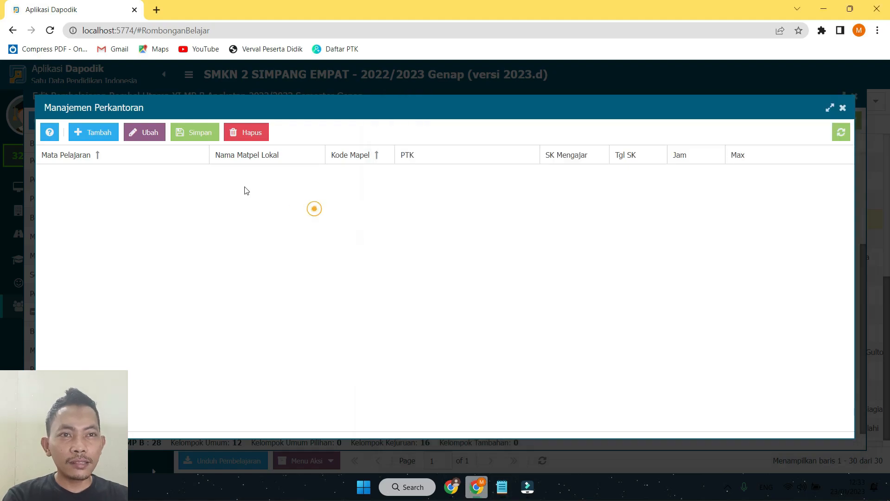
# - Start a new sub-subject in the 8 - Kelompok Kejuruan allocation with 800000248 - Manajemen Perkantoran as its Mata pelajaran
pyautogui.click(103, 134)
pyautogui.click(361, 211)
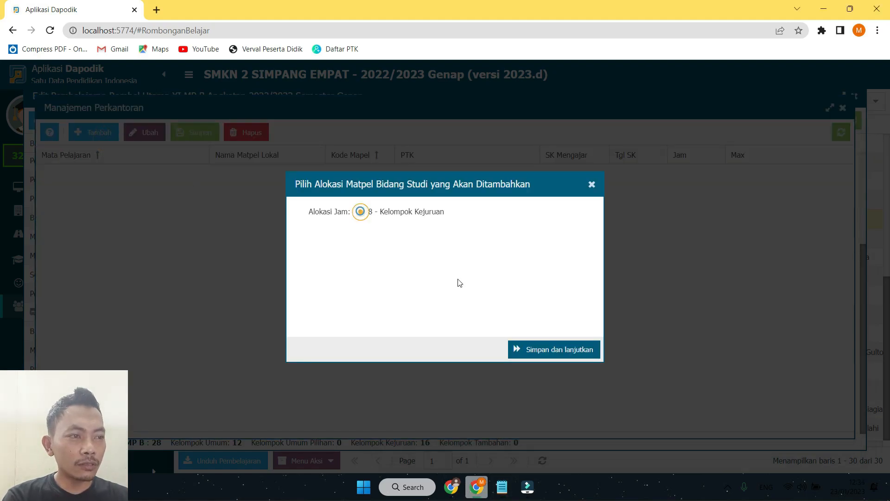
pyautogui.click(536, 348)
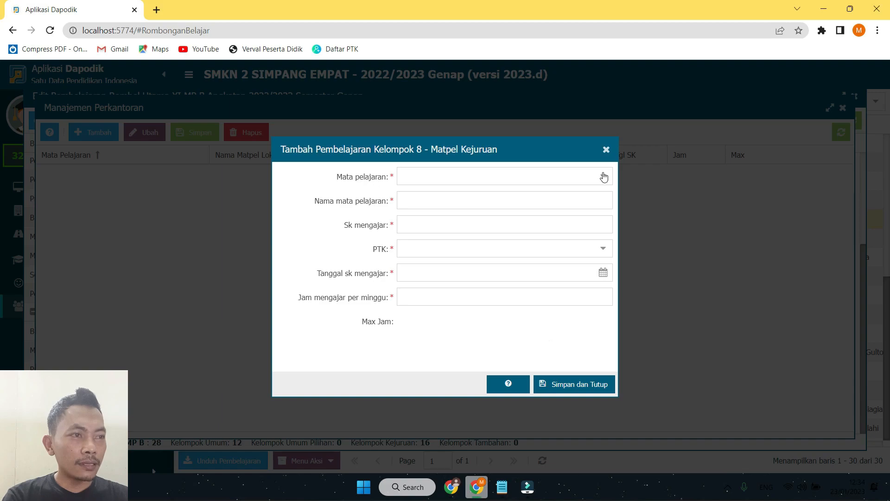
pyautogui.click(603, 175)
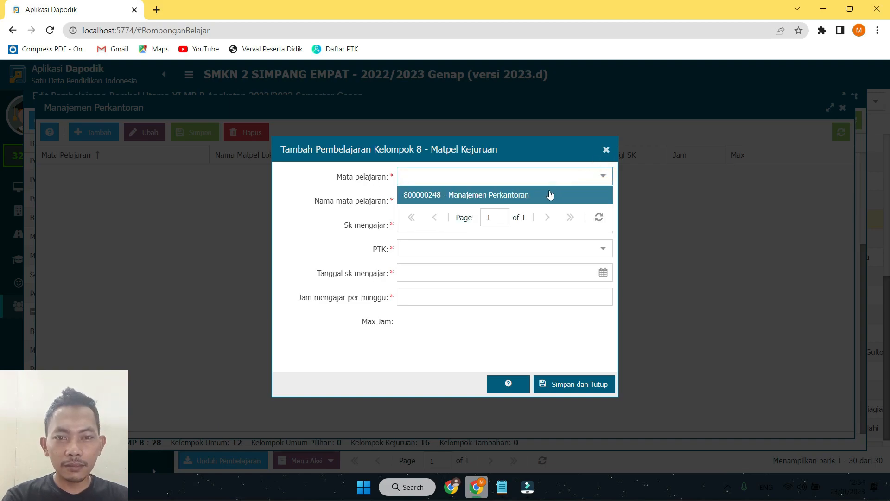
pyautogui.click(519, 198)
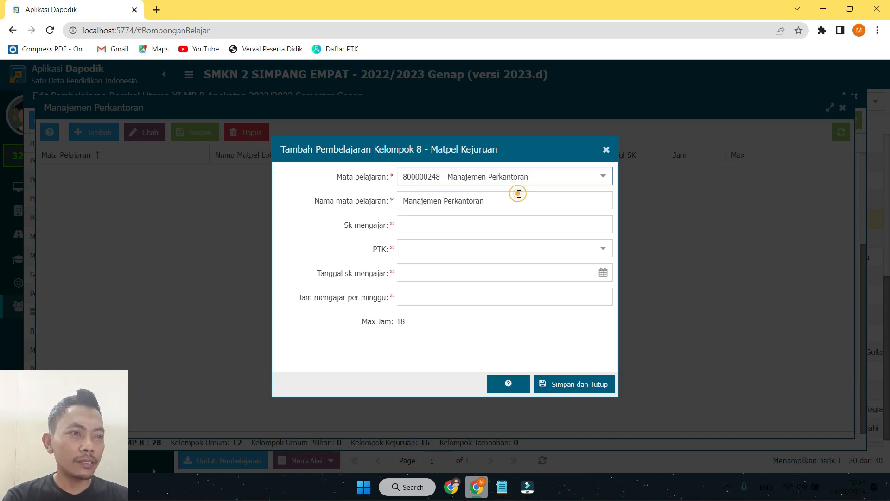
# - Look up the second subject in the Notepad list and set the Nama mata pelajaran to Tata Kelola Keuangan
pyautogui.moveTo(503, 194); pyautogui.dragTo(369, 201)
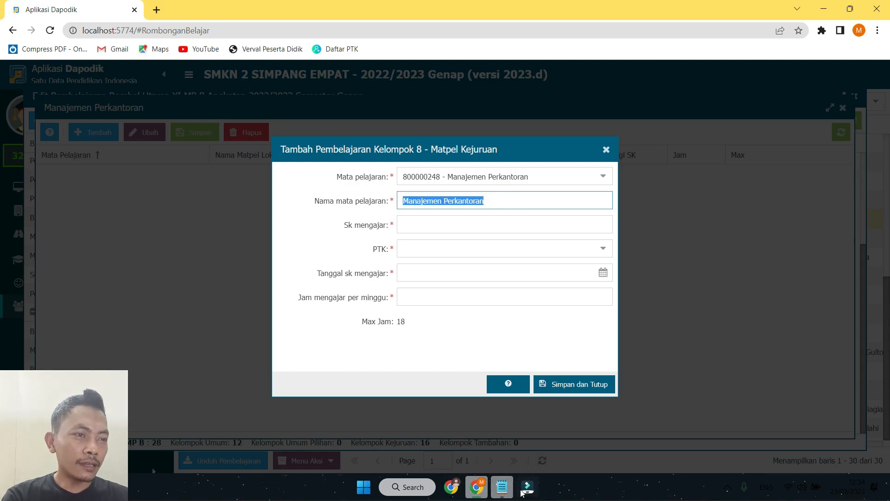
pyautogui.click(502, 486)
pyautogui.click(484, 233)
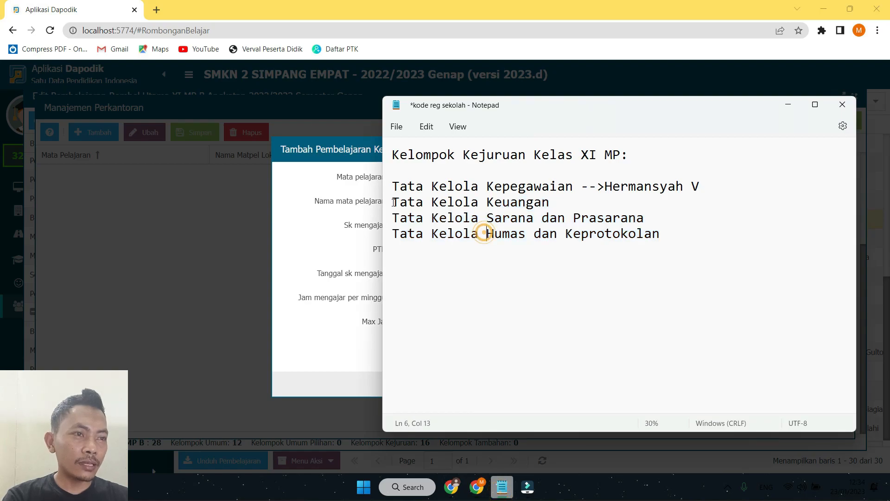
pyautogui.moveTo(394, 203); pyautogui.dragTo(549, 201)
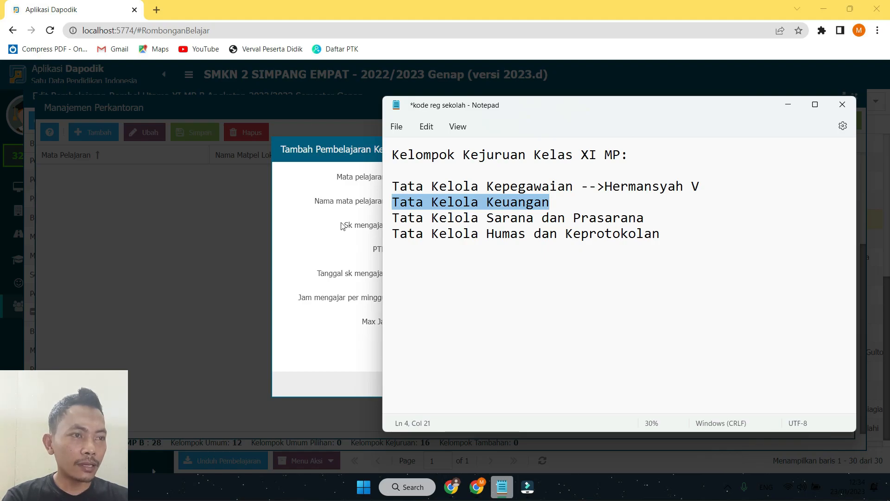
pyautogui.hotkey('alt', 'Tab')
pyautogui.tripleClick(497, 200)
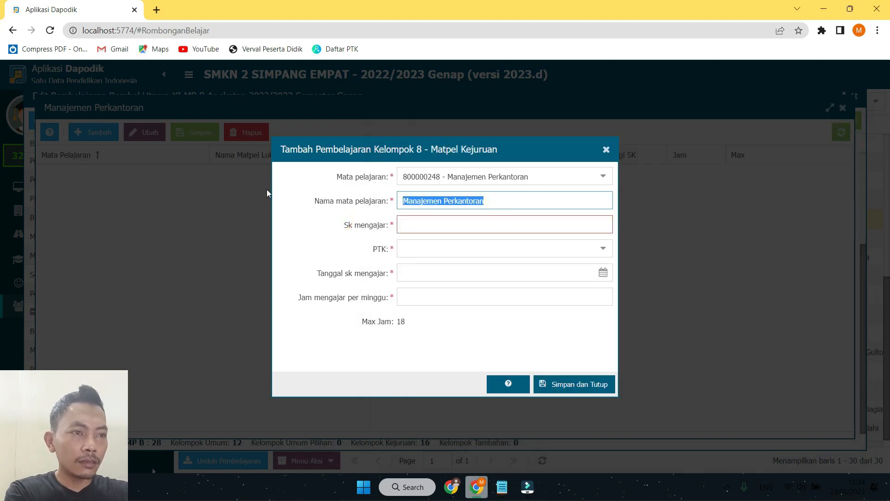
pyautogui.write('Tata Kelola Keuangan')
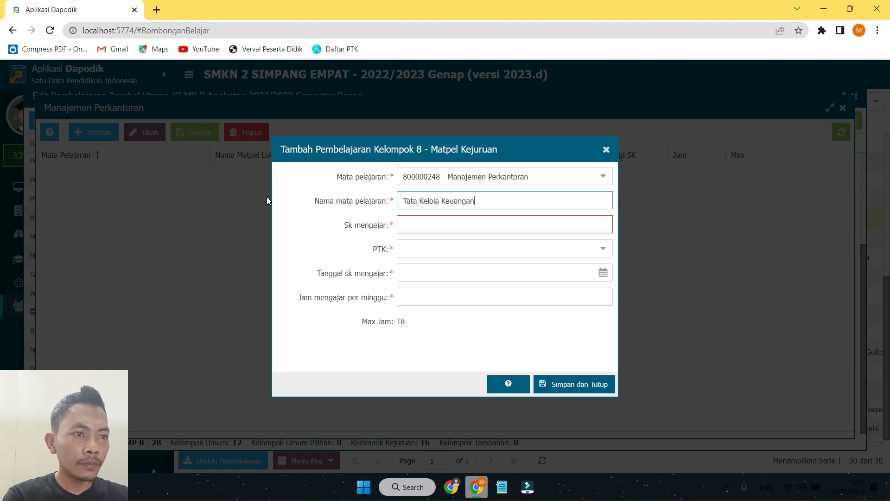
# - Set the Sk mengajar of Tata Kelola Keuangan to 422/013-C/SMKN2Smpt/Disdikbud/I/2023 and choose its assigned teacher as PTK
pyautogui.click(412, 228)
pyautogui.write('422/013-C/SMKN2Smpt/Disdikbud/I/2023')
pyautogui.press('Tab')
pyautogui.write('gathot')
pyautogui.click(457, 275)
# - Set the Tanggal sk mengajar to 02/01/2023 and the Jam mengajar per minggu to 4, and save the Tata Kelola Keuangan entry
pyautogui.click(410, 273)
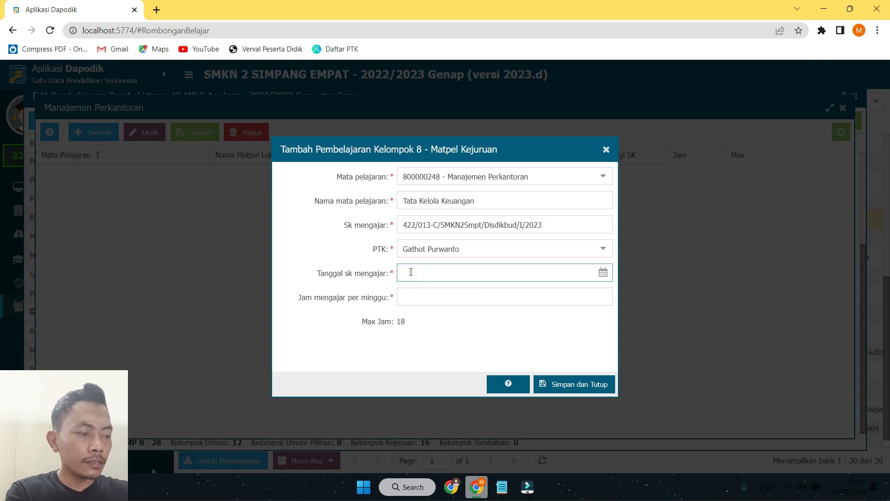
pyautogui.write('02/01/2023')
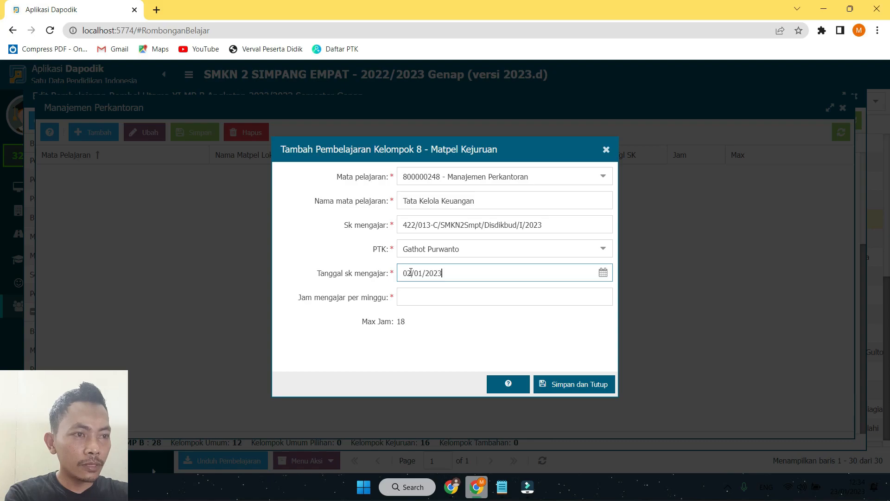
pyautogui.press('Tab')
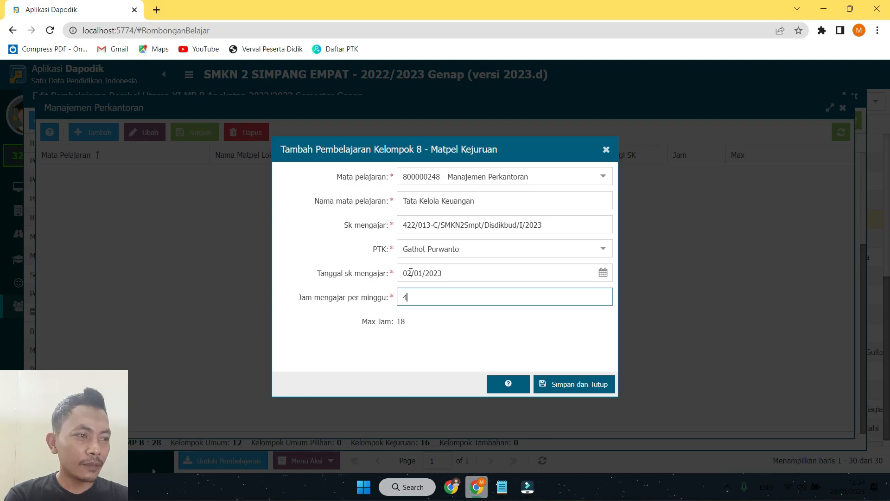
pyautogui.click(595, 383)
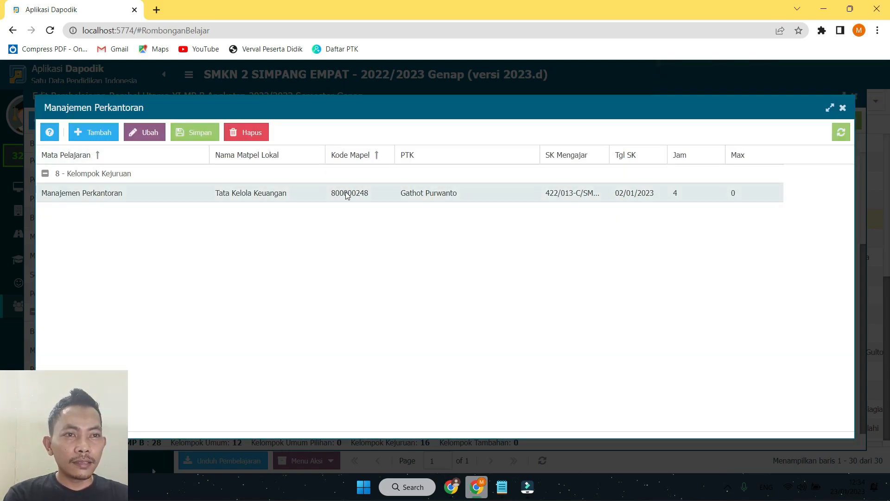
# - Start a second sub-subject in the 8 - Kelompok Kejuruan allocation, again with 800000248 - Manajemen Perkantoran as its Mata pelajaran
pyautogui.click(347, 195)
pyautogui.click(107, 132)
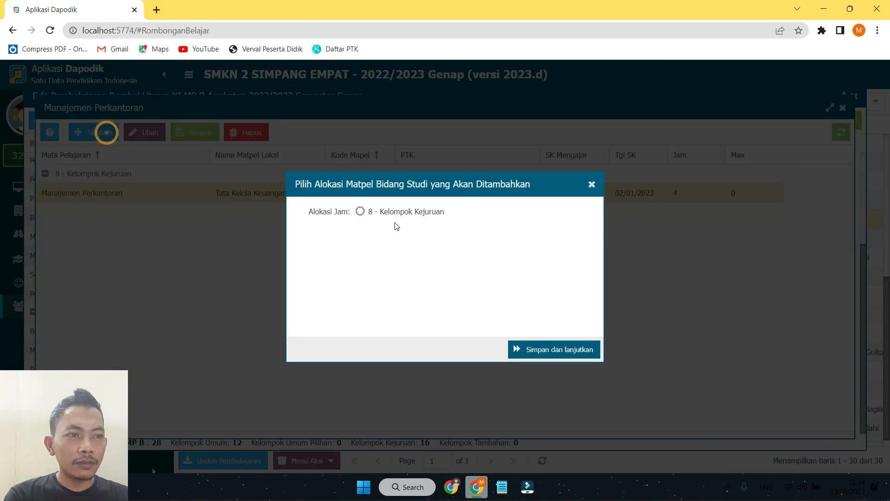
pyautogui.click(360, 211)
pyautogui.click(526, 347)
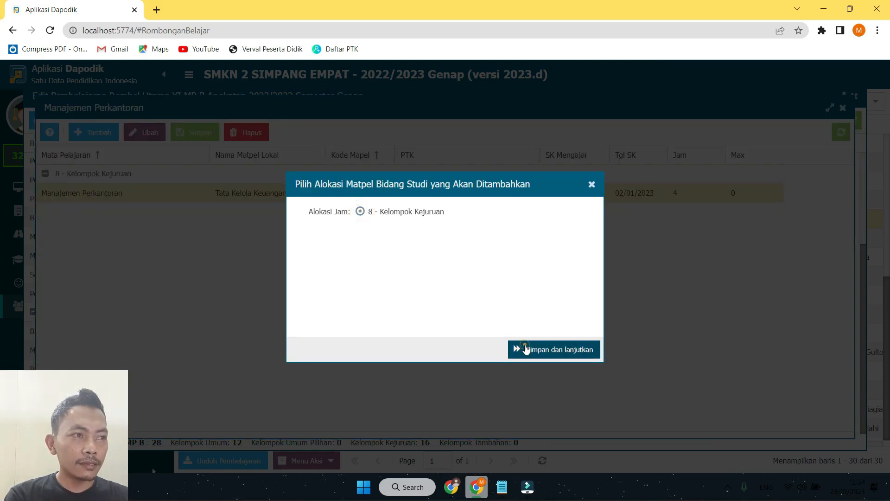
pyautogui.click(604, 175)
pyautogui.click(510, 193)
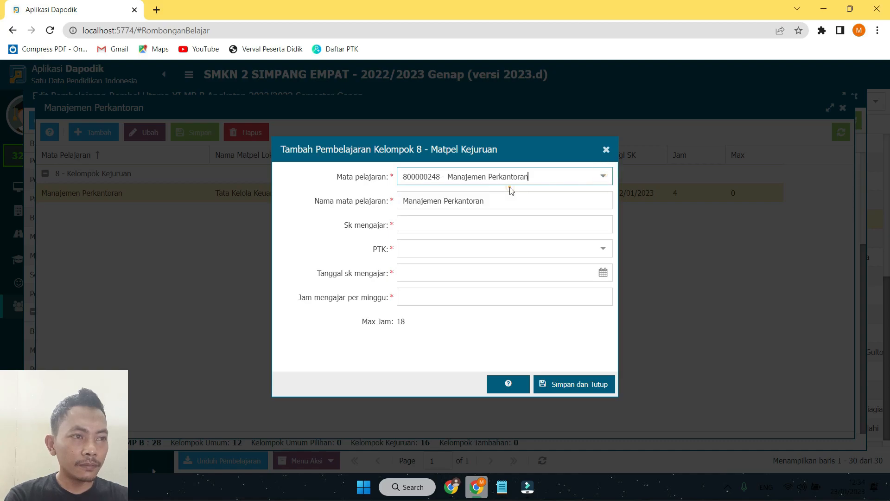
# - Look up the third subject in the Notepad list and set the Nama mata pelajaran to Tata Kelola Sarana dan Prasarana
pyautogui.click(501, 199)
pyautogui.doubleClick(503, 198)
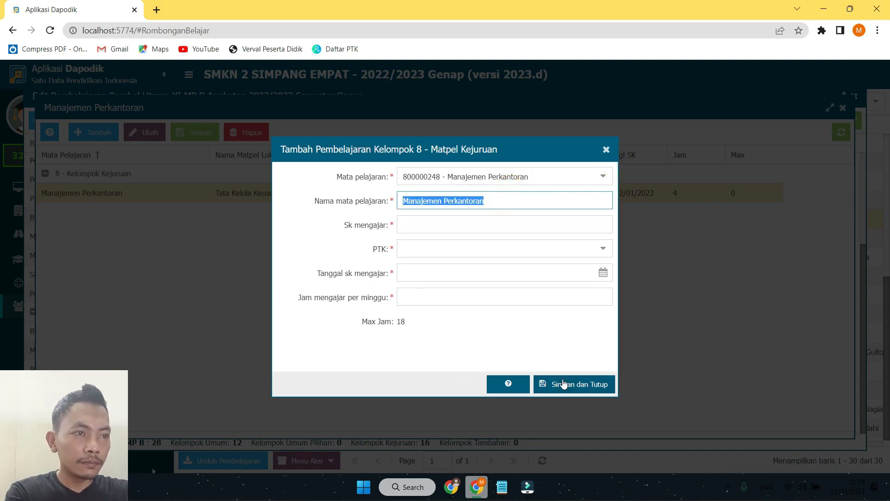
pyautogui.write('Tata Kelol')
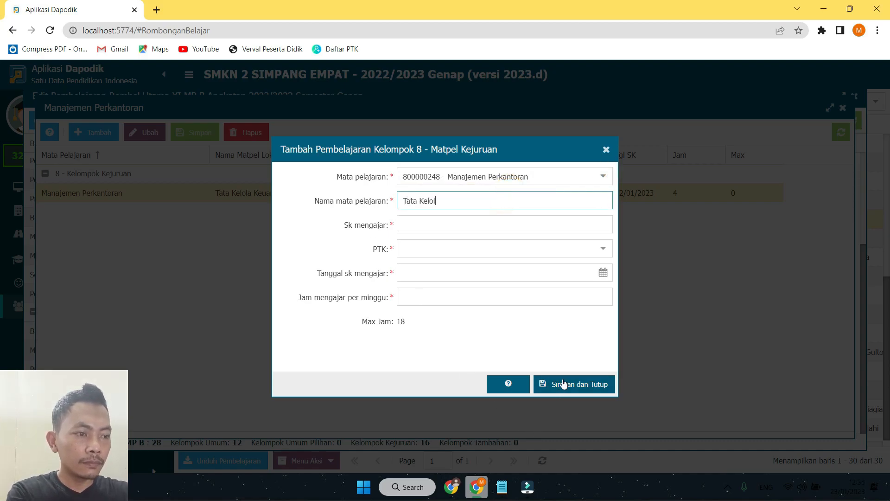
pyautogui.write('a')
pyautogui.click(502, 487)
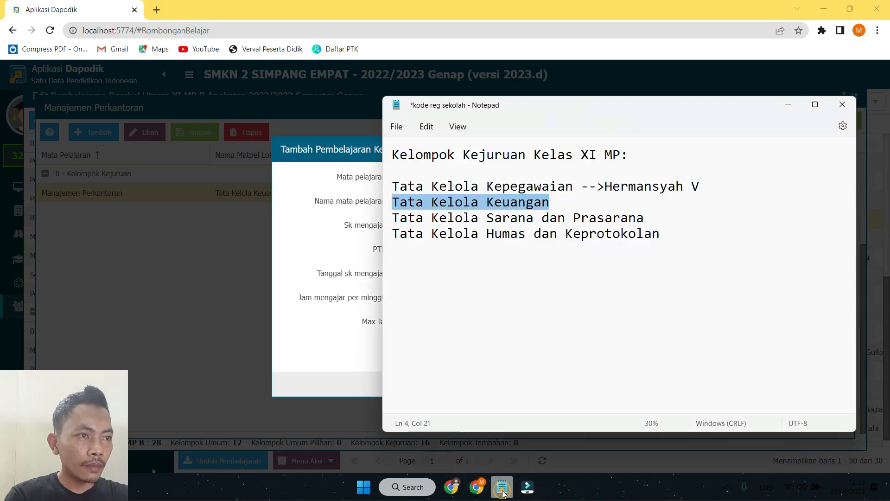
pyautogui.click(502, 487)
pyautogui.write('Sarana dan')
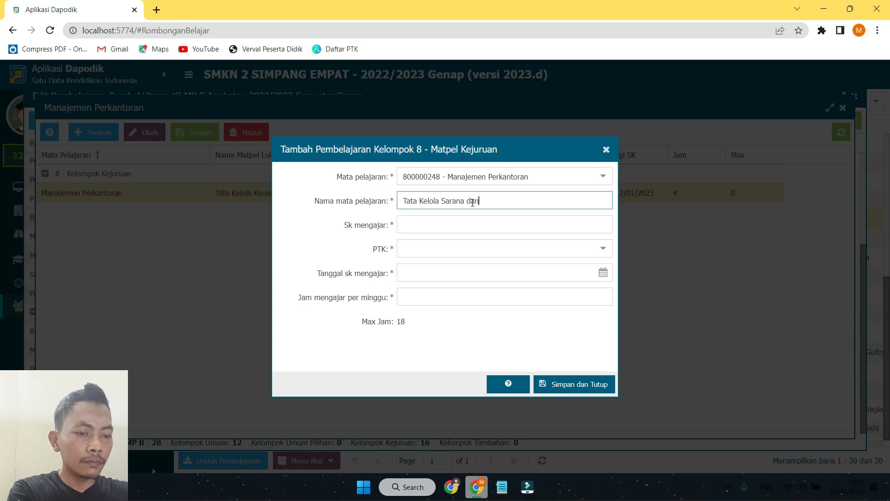
pyautogui.write('a')
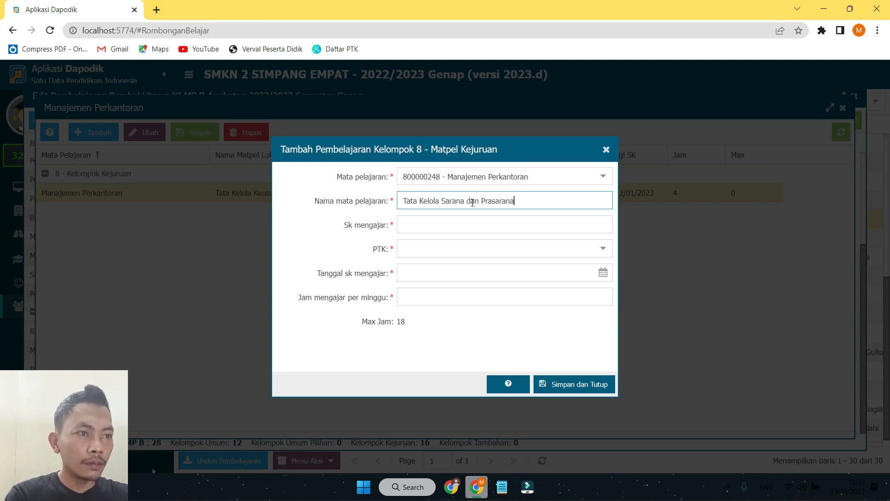
# - Set the Sk mengajar of Tata Kelola Sarana dan Prasarana to 422/013-C/SMKN2Smpt/Disdikbud/I/2023 and choose its assigned teacher as PTK
pyautogui.click(468, 230)
pyautogui.write('422/013-C/SMKN2Smpt/Disdikbud/I/2023')
pyautogui.press('Tab')
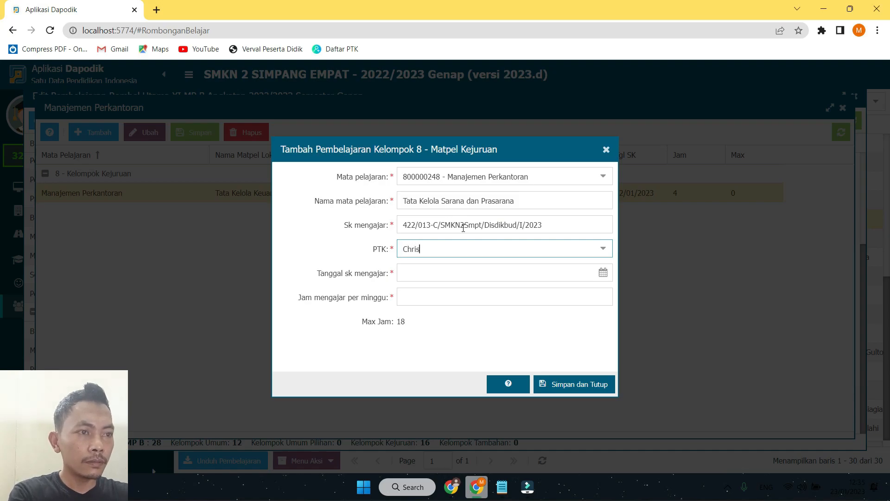
pyautogui.press('Tab')
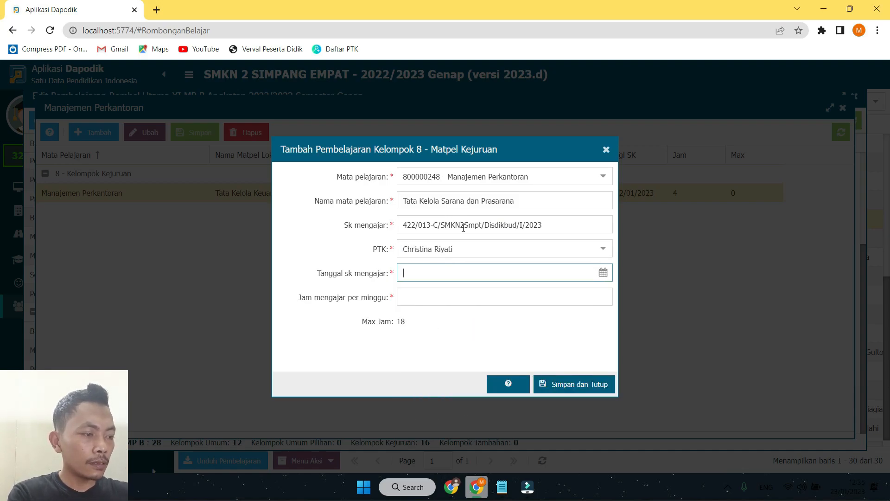
# - Set the Tanggal sk mengajar to 02/01/2023 and the Jam mengajar per minggu to 4, and save the Tata Kelola Sarana dan Prasarana entry
pyautogui.write('02/01/2023')
pyautogui.press('Tab')
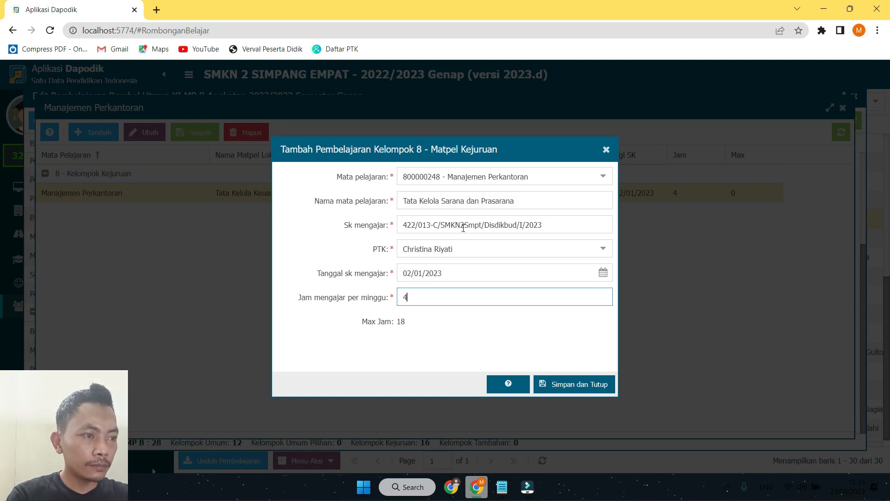
pyautogui.click(545, 385)
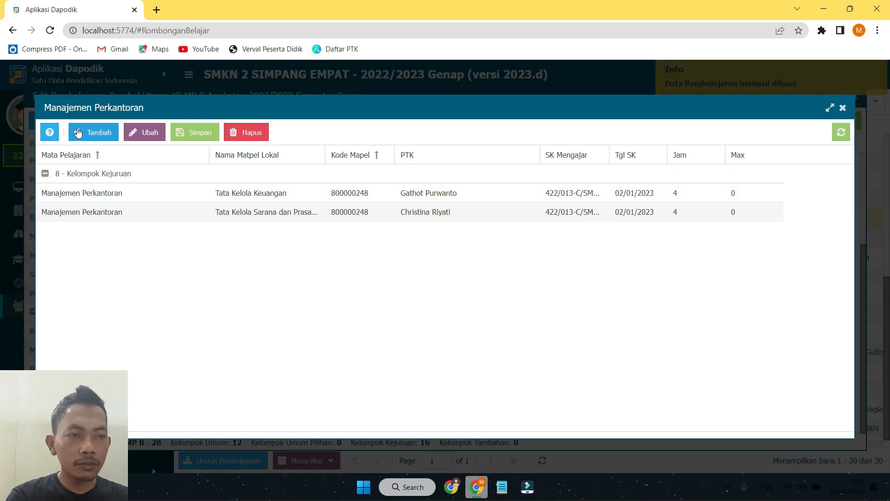
# - Start a third sub-subject in the 8 - Kelompok Kejuruan allocation with 800000248 - Manajemen Perkantoran as its Mata pelajaran
pyautogui.click(78, 132)
pyautogui.click(360, 211)
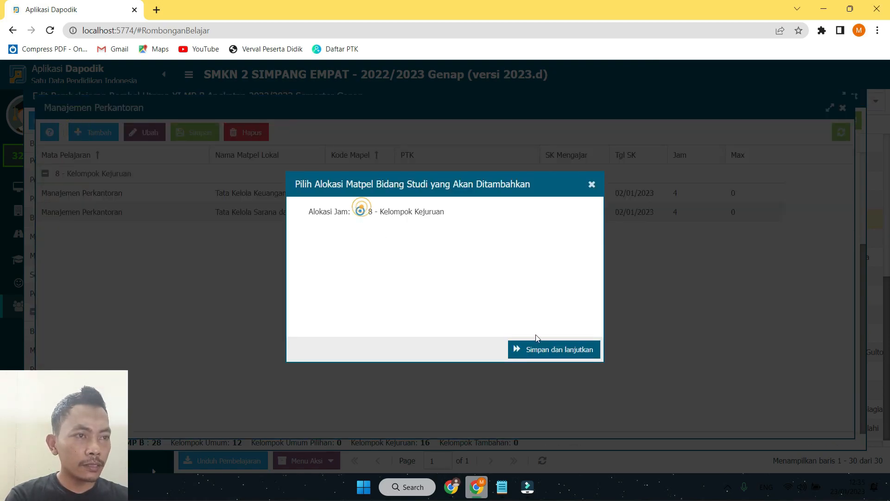
pyautogui.click(552, 349)
pyautogui.click(604, 174)
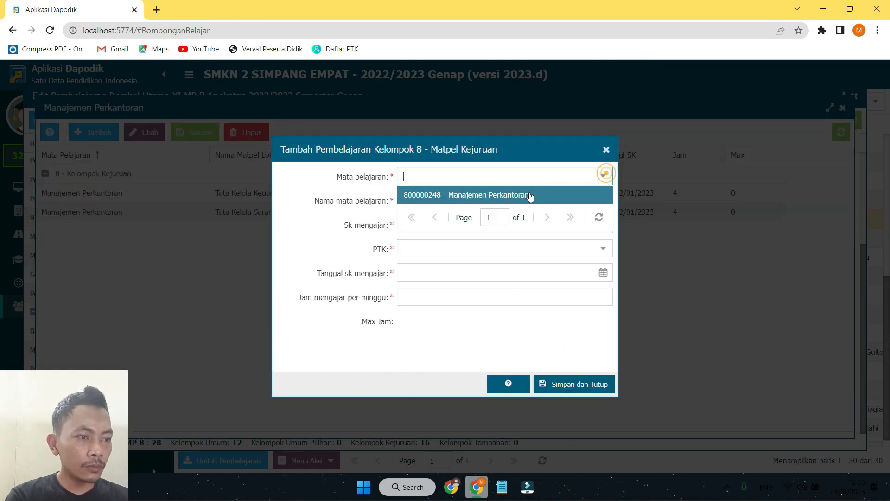
pyautogui.click(532, 195)
# - Look up the last subject in the Notepad list and set the Nama mata pelajaran to Tata Kelola Humas dan Keprotokolan
pyautogui.click(501, 488)
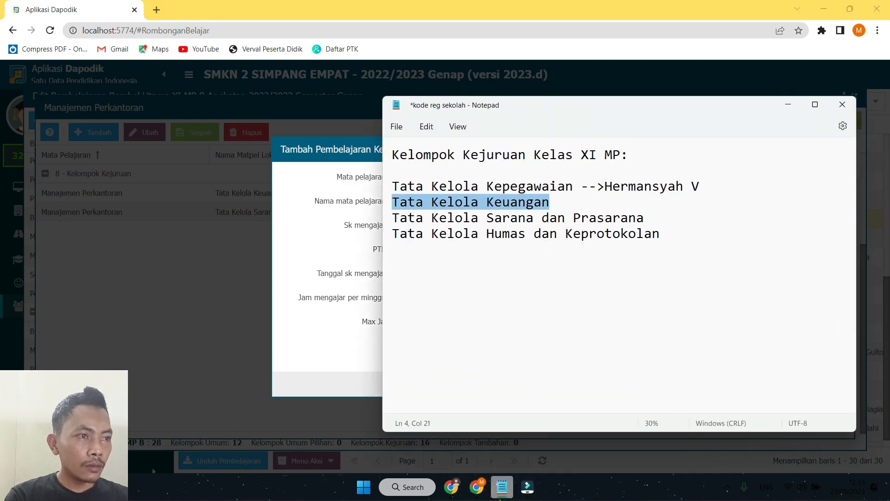
pyautogui.click(501, 488)
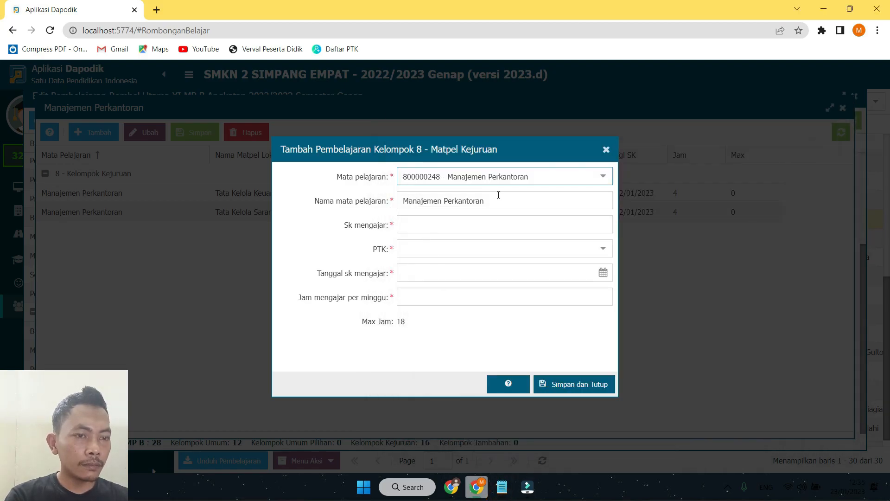
pyautogui.moveTo(496, 197); pyautogui.dragTo(308, 202)
pyautogui.write('Tata')
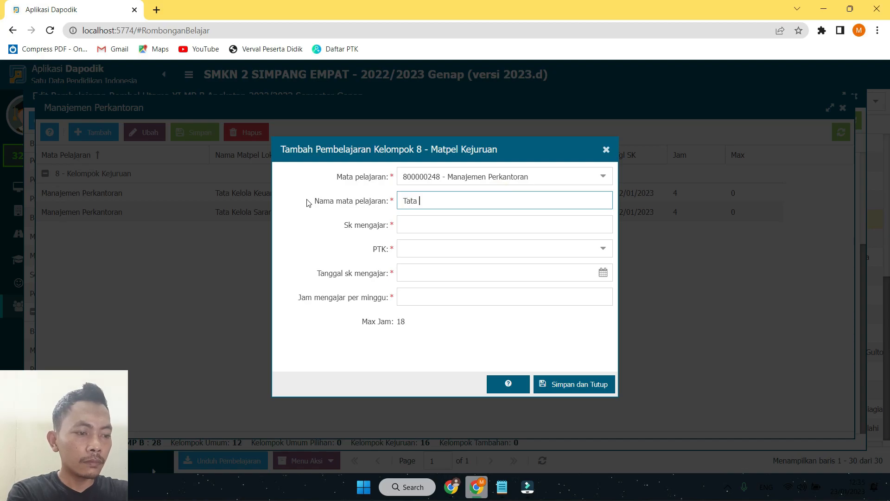
pyautogui.write(' Kelola Humas dan Keprotokola')
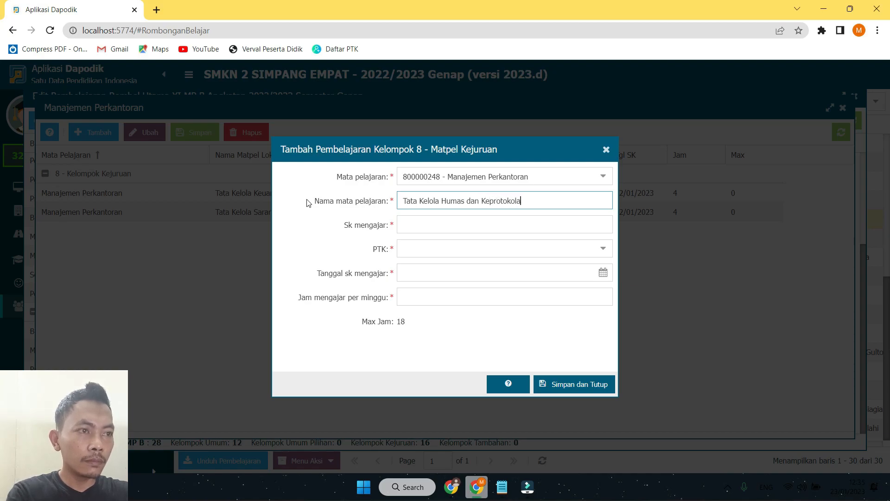
# - Set the Sk mengajar of Tata Kelola Humas dan Keprotokolan to 422/013-C/SMKN2Smpt/Disdikbud/I/2023 and choose its assigned teacher as PTK
pyautogui.click(408, 226)
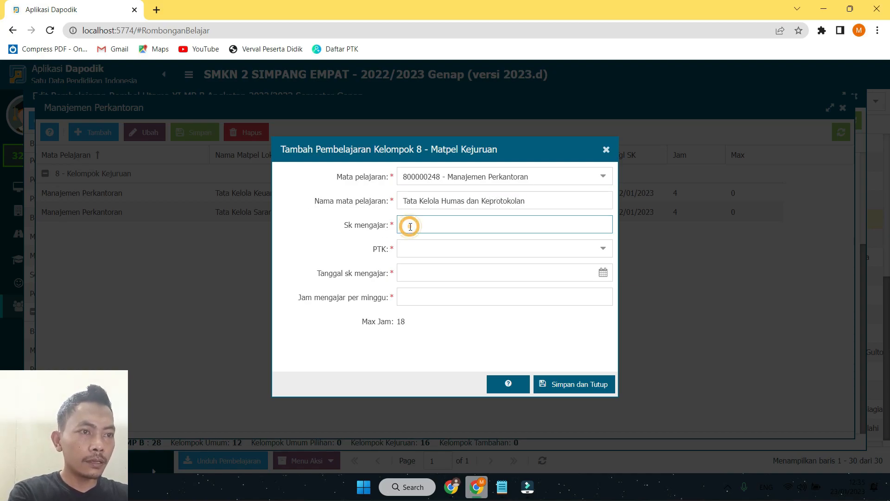
pyautogui.write('422/013-C/SMKN2Smpt/Disdikbud/I/2023')
pyautogui.press('Tab')
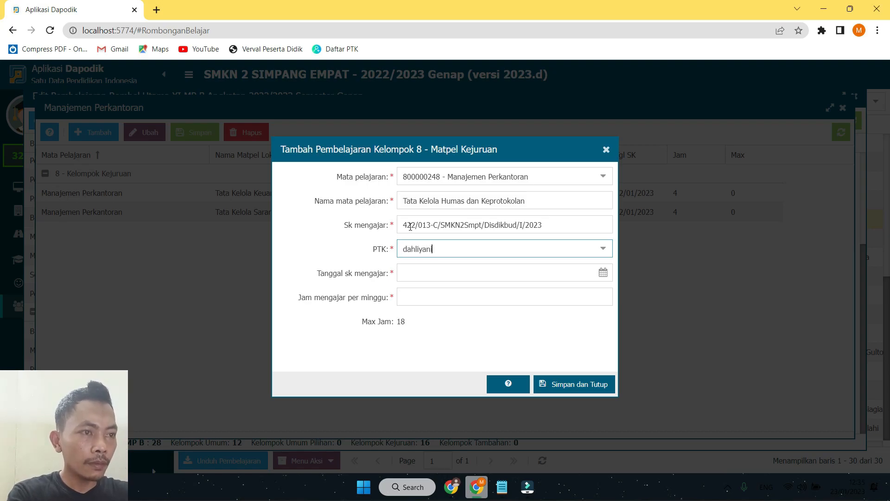
pyautogui.press('Return')
pyautogui.press('Tab')
# - Set the Tanggal sk mengajar to 02/01/2023 and the Jam mengajar per minggu to 4, and save the Tata Kelola Humas dan Keprotokolan entry
pyautogui.write('02/0')
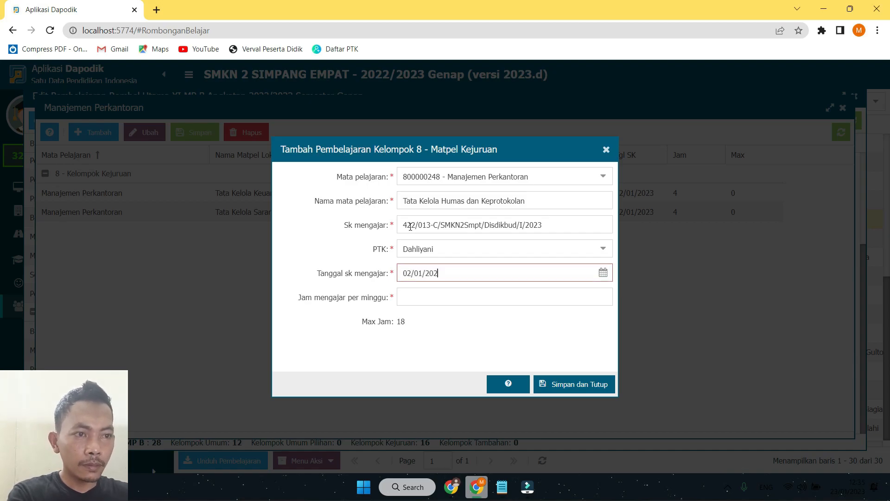
pyautogui.press('Tab')
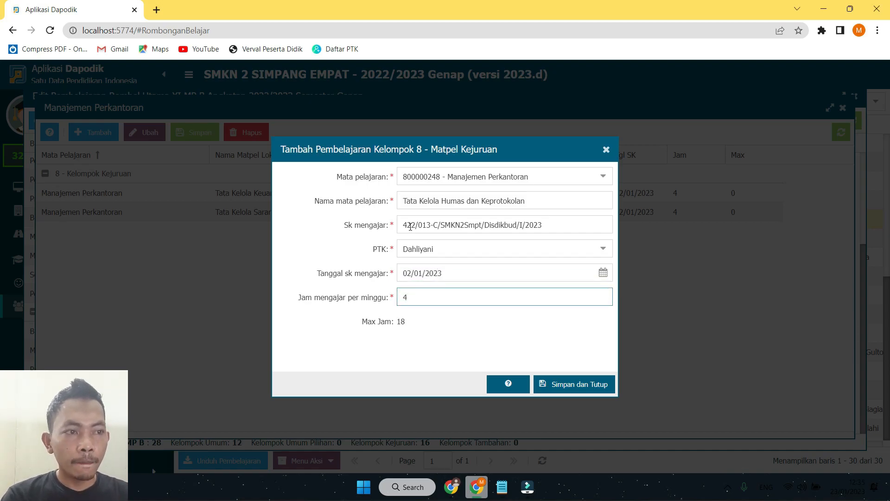
pyautogui.click(574, 386)
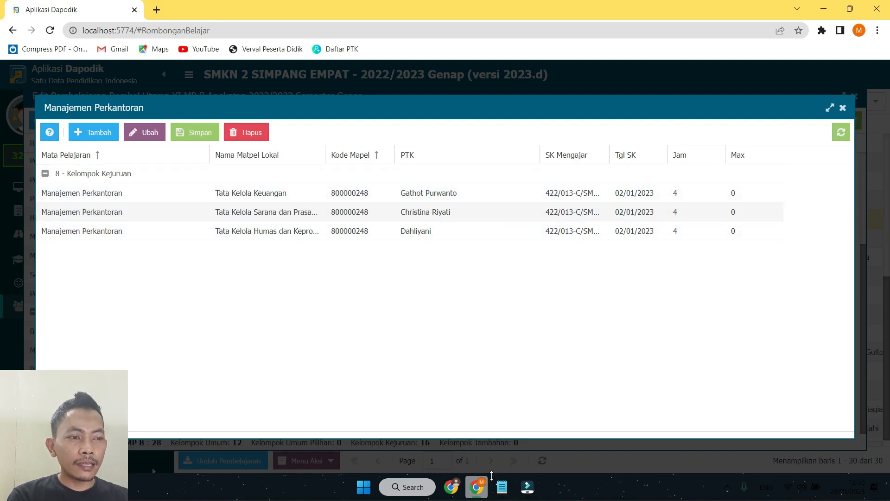
# - Check the added sub-subjects against the Notepad list and close the Manajemen Perkantoran sub-subject window
pyautogui.click(502, 487)
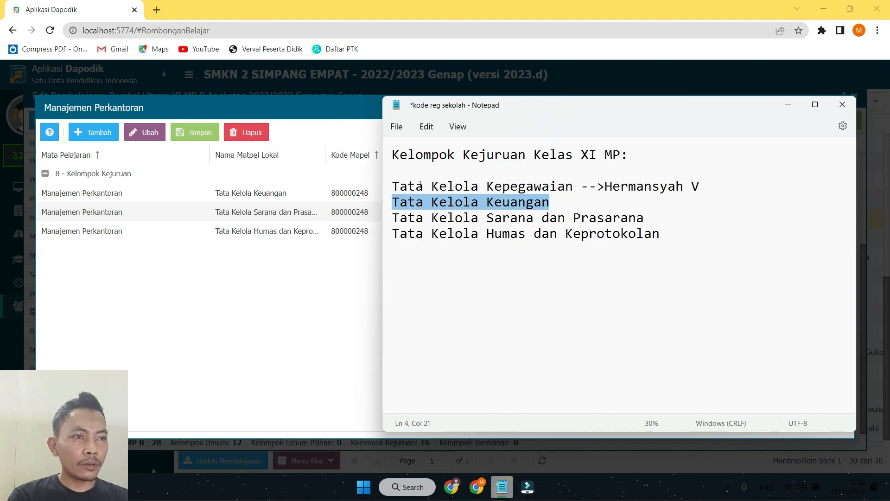
pyautogui.moveTo(400, 185); pyautogui.dragTo(645, 189)
pyautogui.click(788, 105)
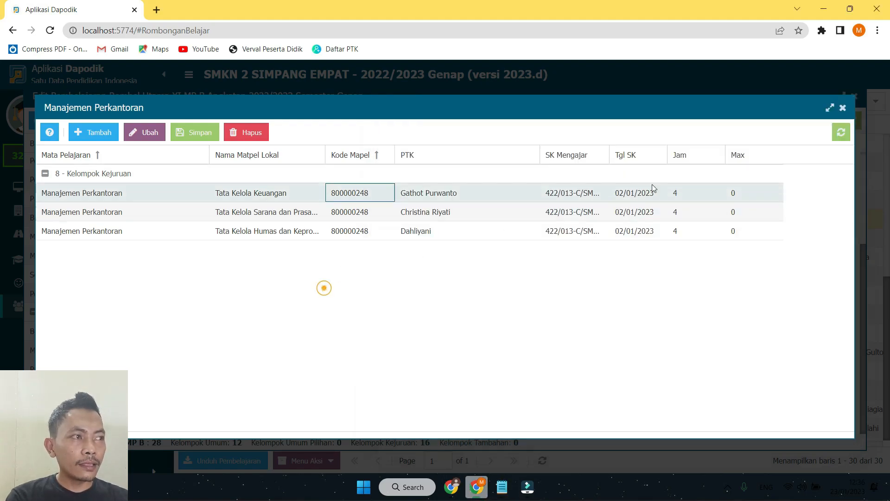
pyautogui.click(842, 108)
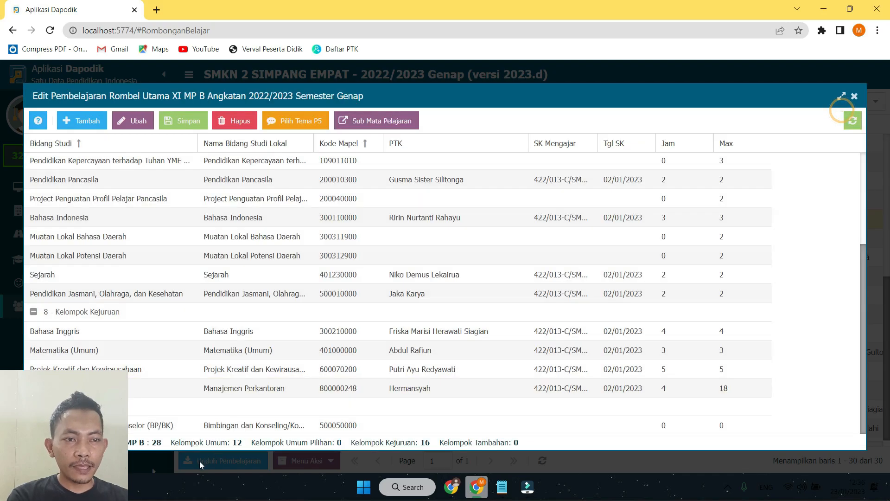
# - Compare the Manajemen Perkantoran row of class XI MP B with the Notepad subject list, and examine its Kode Mapel, PTK and SK Mengajar
pyautogui.click(234, 392)
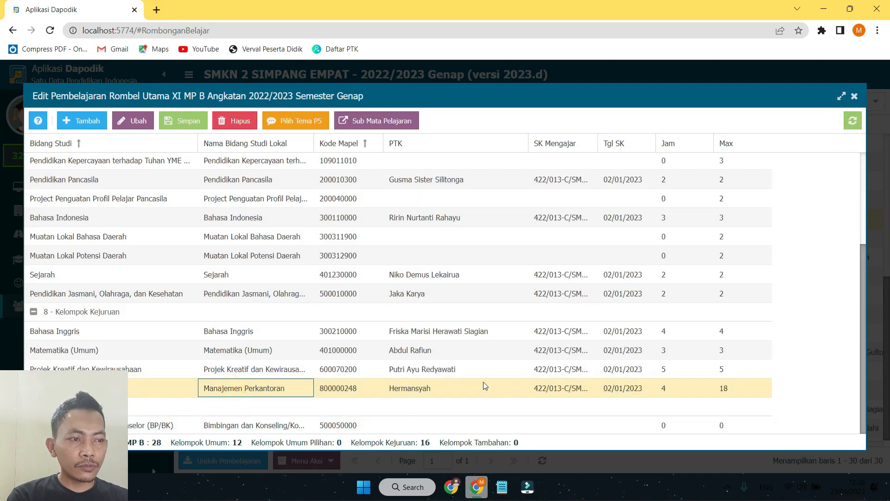
pyautogui.click(513, 495)
pyautogui.click(393, 186)
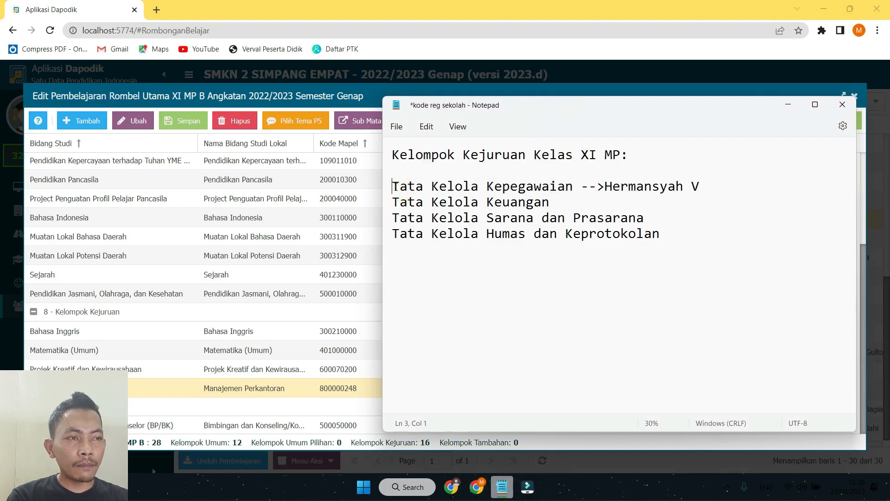
pyautogui.moveTo(394, 187); pyautogui.dragTo(567, 191)
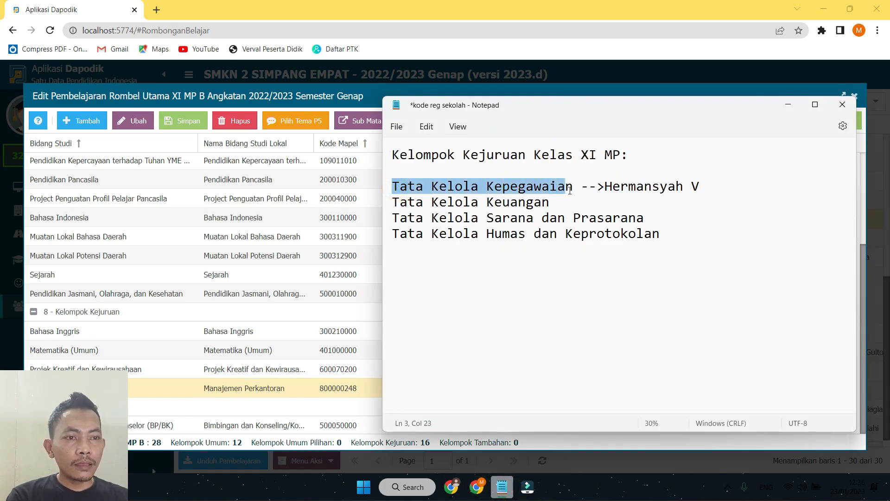
pyautogui.click(275, 388)
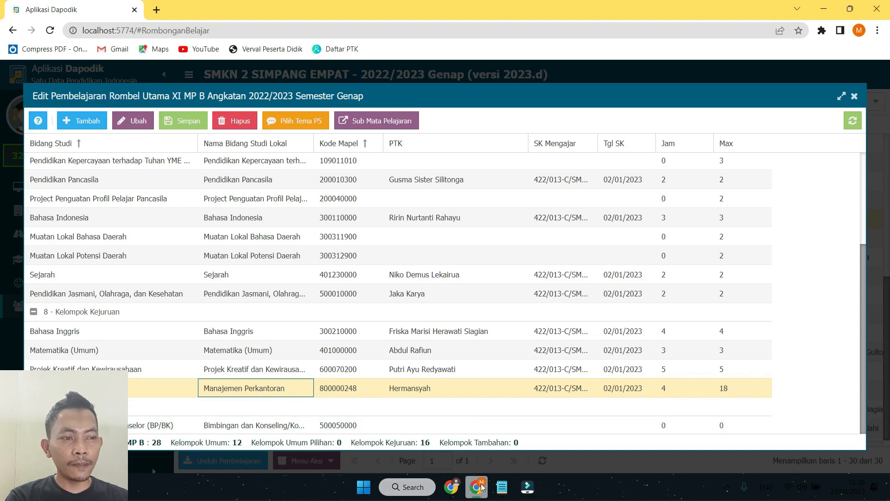
pyautogui.click(502, 487)
pyautogui.click(438, 202)
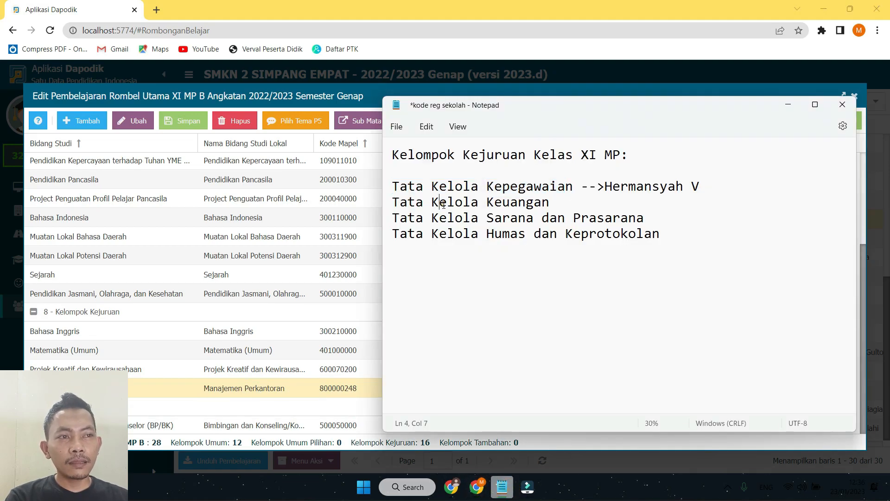
pyautogui.moveTo(392, 185); pyautogui.dragTo(682, 255)
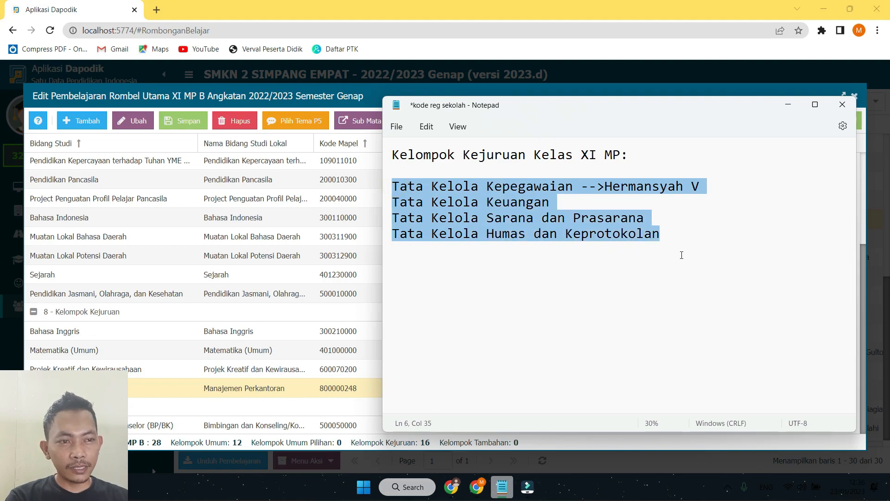
pyautogui.click(261, 390)
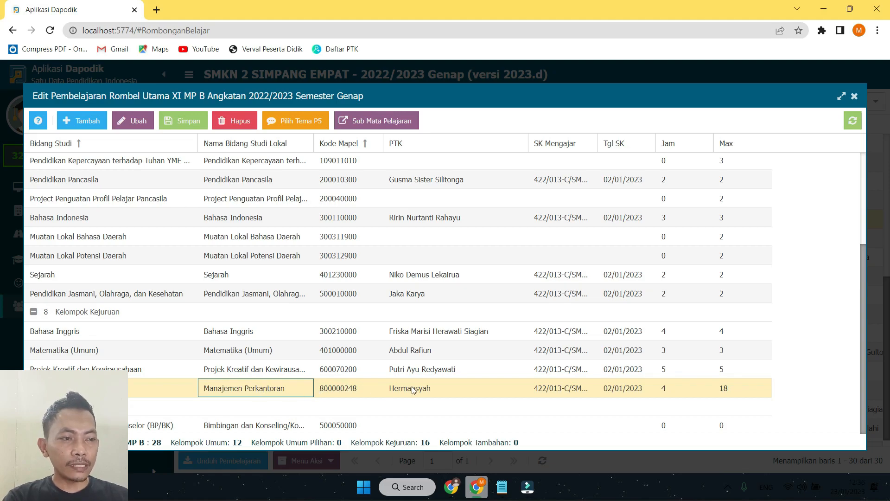
pyautogui.click(502, 487)
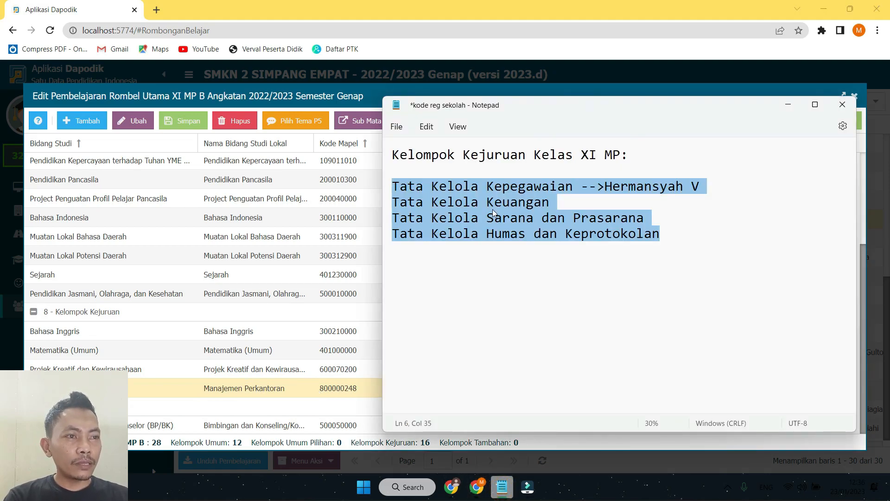
pyautogui.click(272, 388)
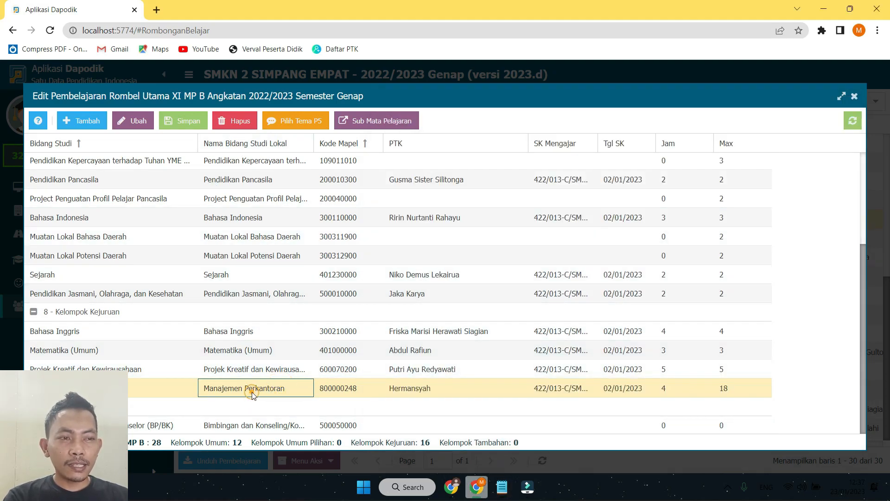
pyautogui.click(351, 394)
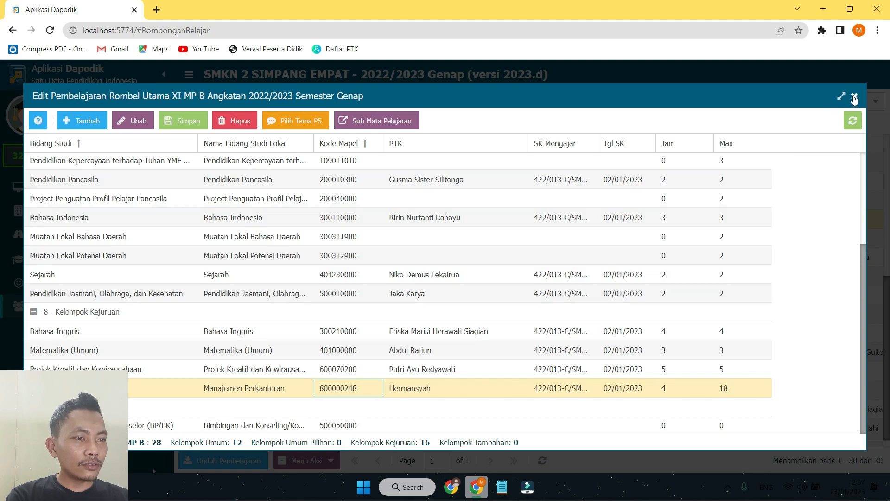
pyautogui.click(441, 387)
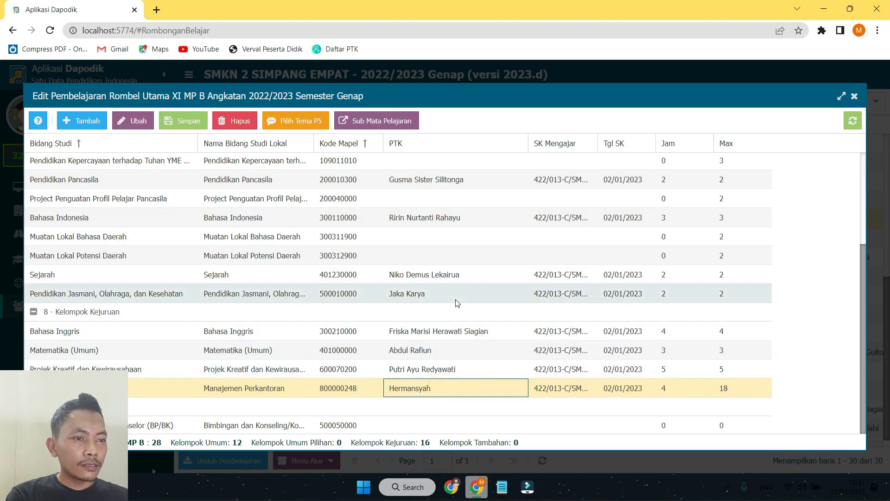
pyautogui.click(333, 388)
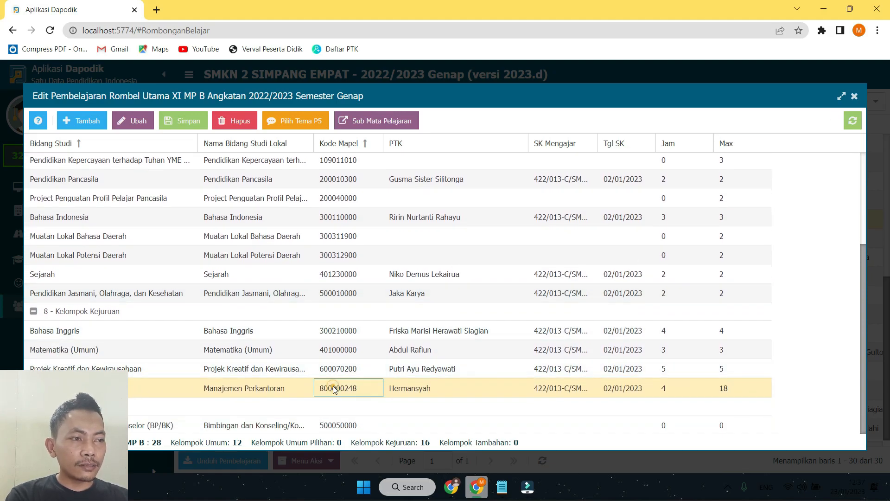
pyautogui.click(537, 385)
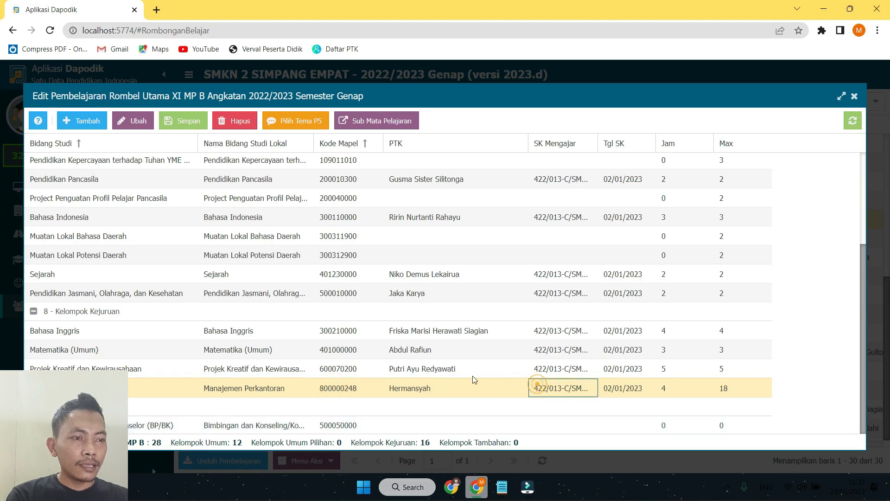
pyautogui.click(427, 383)
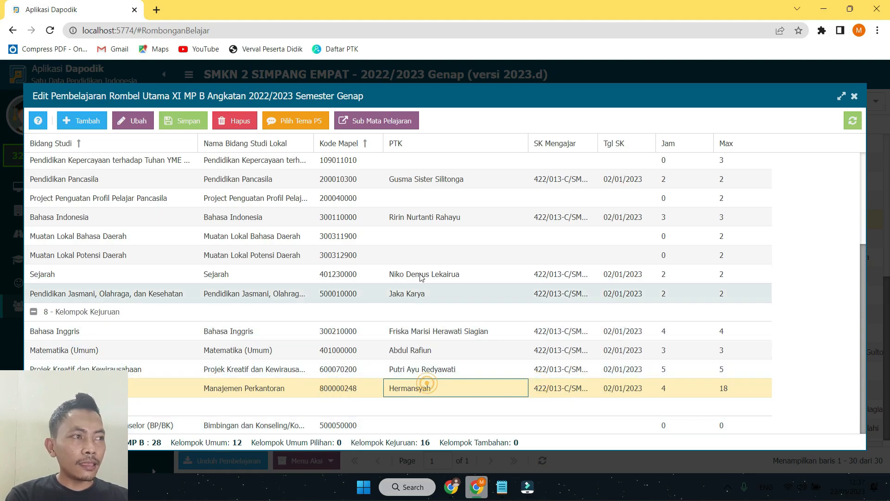
# - Close the XI MP B lesson editor and collapse the Rombongan Belajar section of the navigation
pyautogui.click(854, 96)
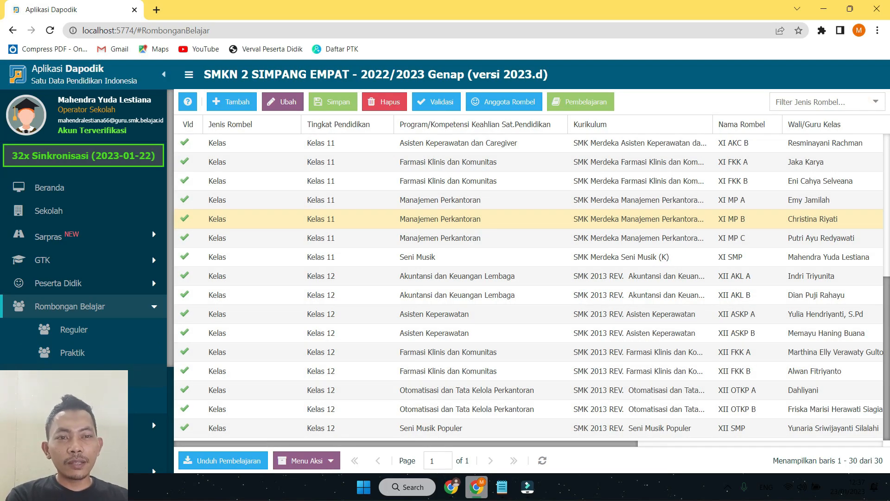
pyautogui.scroll(-3, 155, 177)
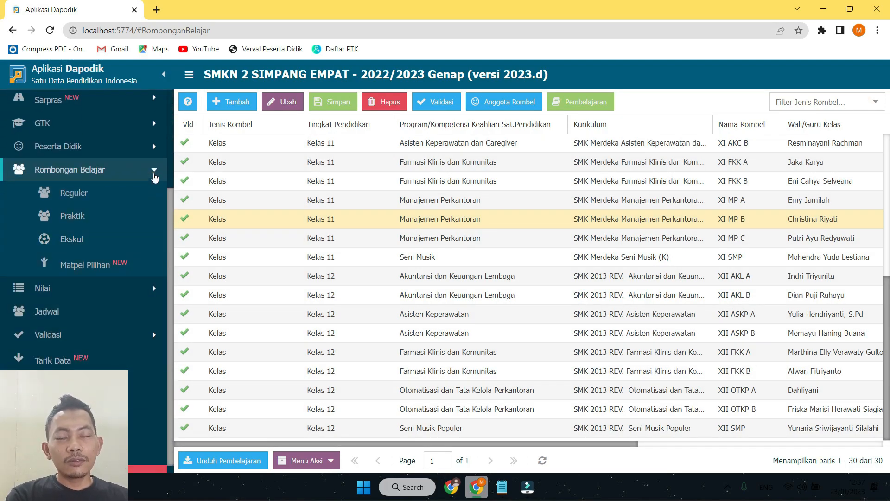
pyautogui.click(154, 171)
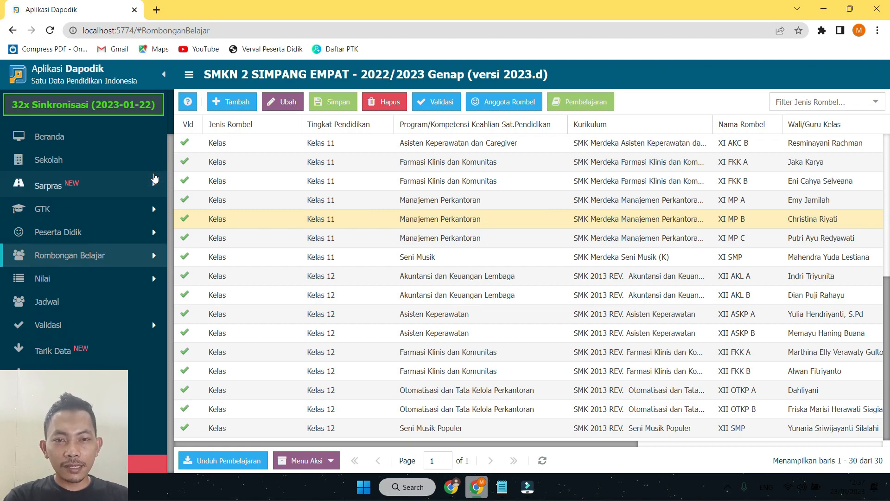